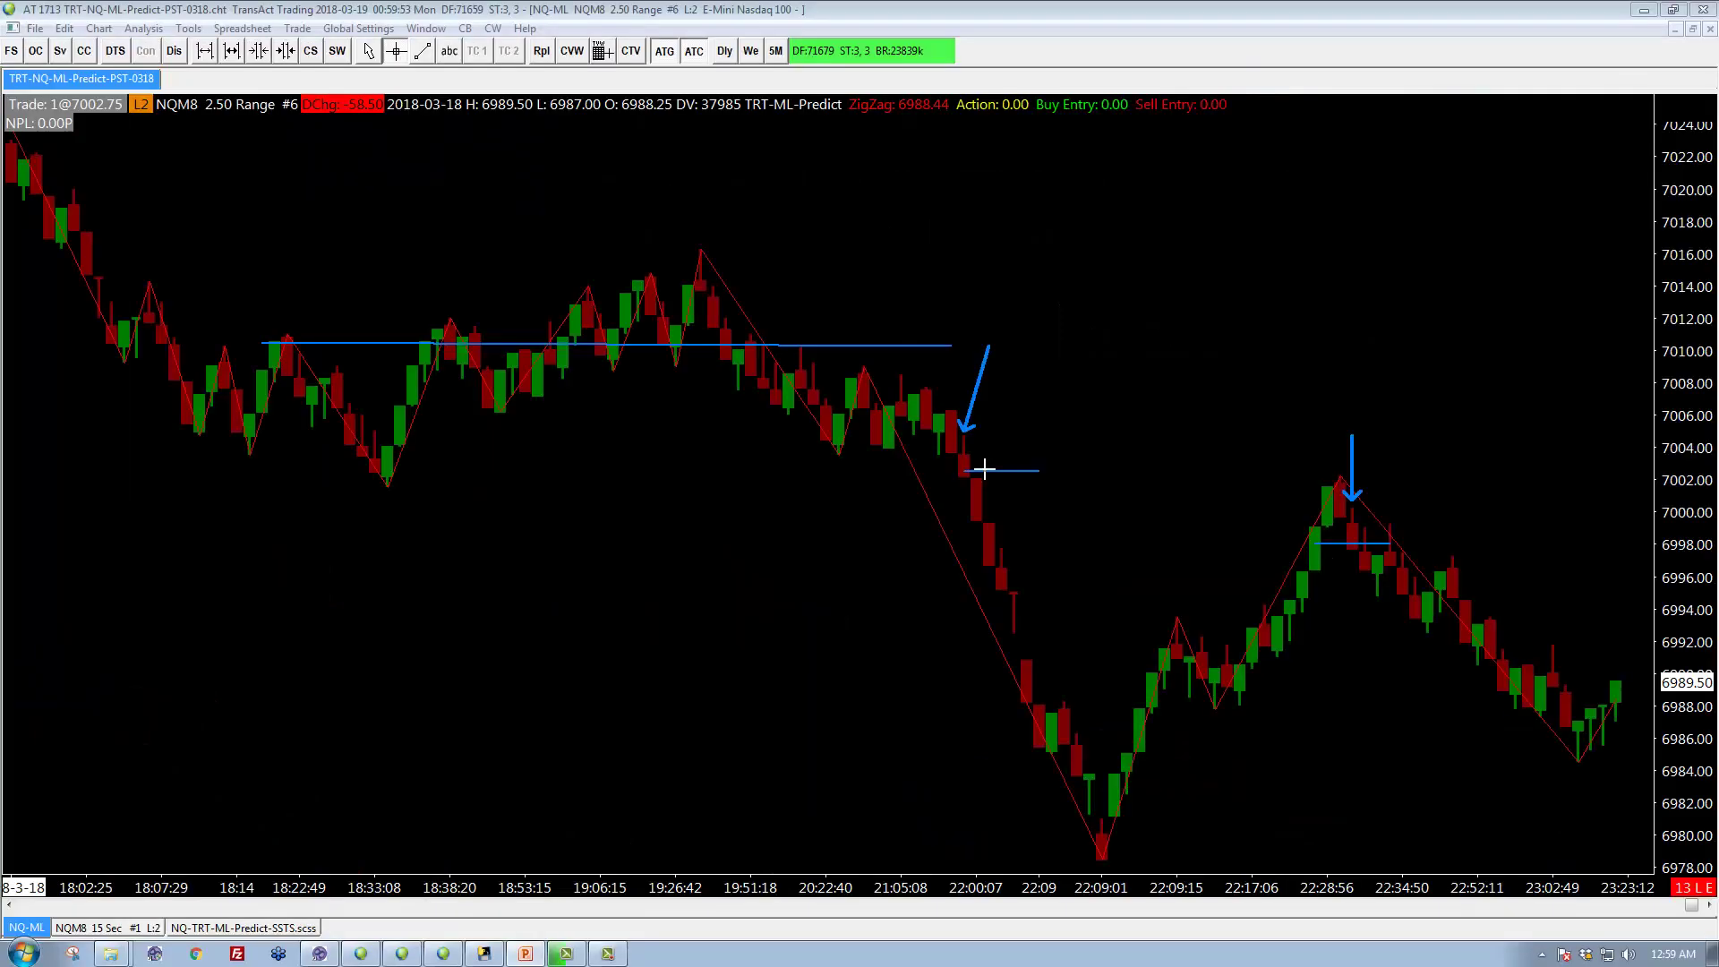
# Step: Delete all drawings from the NQM8 chart, including the horizontal lines and the arrows
pyautogui.click(880, 346)
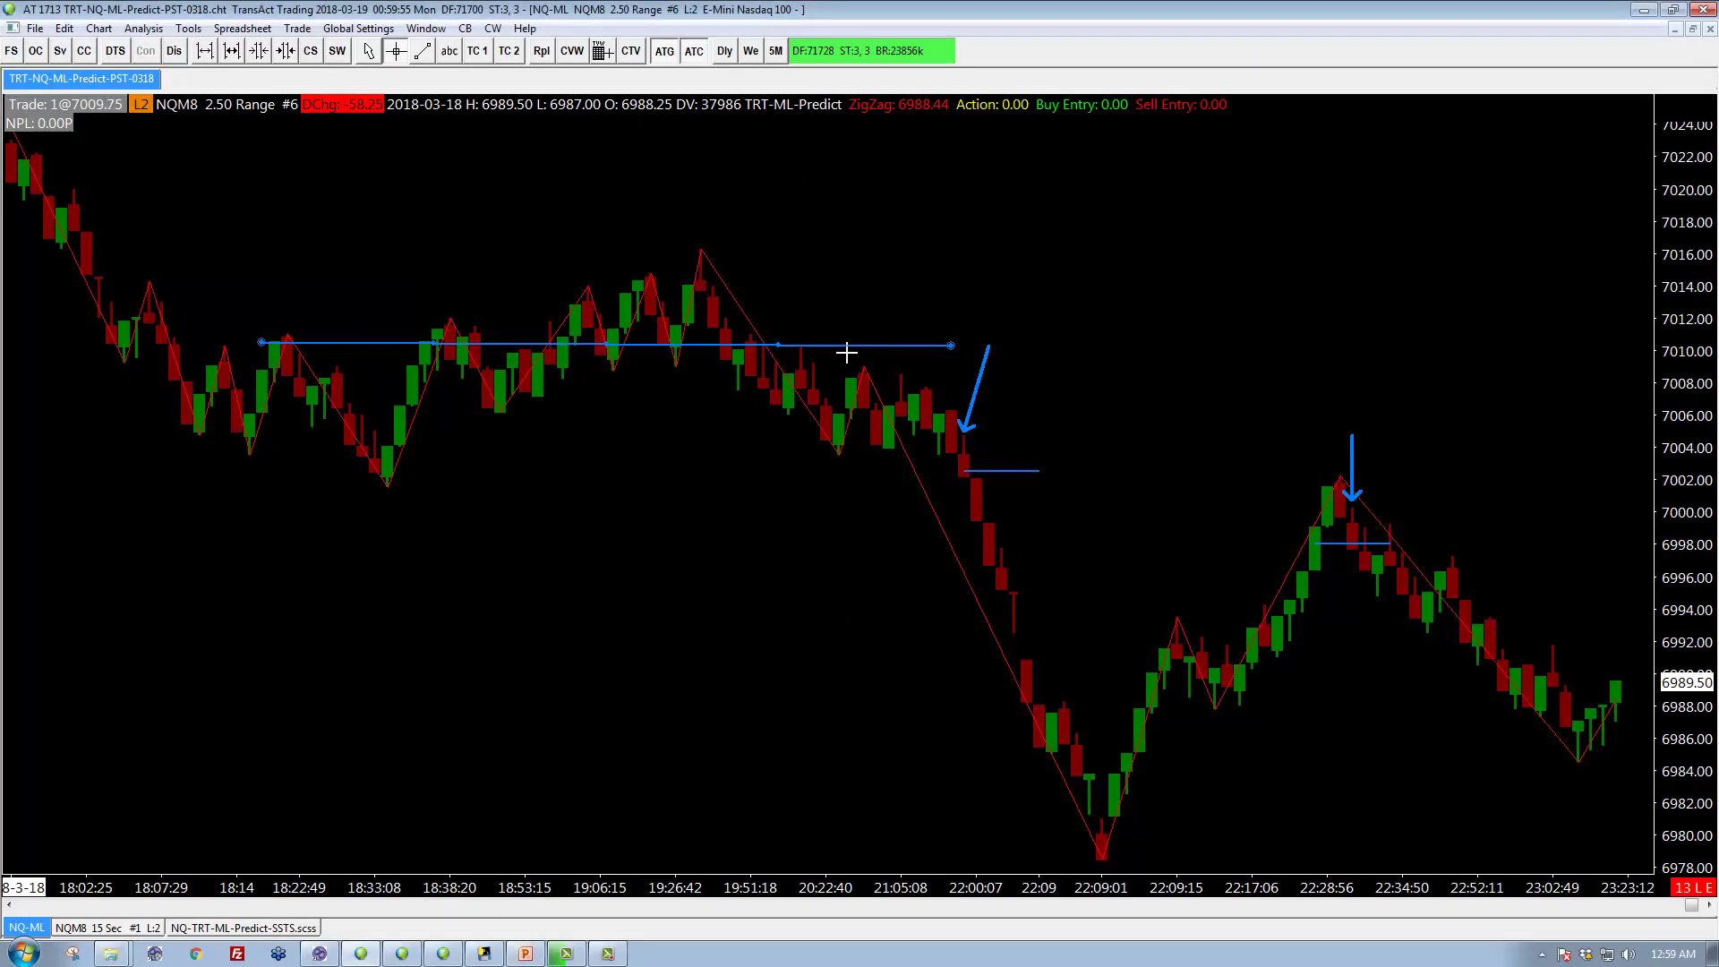
pyautogui.press('Delete')
pyautogui.click(980, 372)
pyautogui.press('Delete')
pyautogui.click(1018, 470)
pyautogui.hotkey('ctrl', 'Delete')
pyautogui.press('Return')
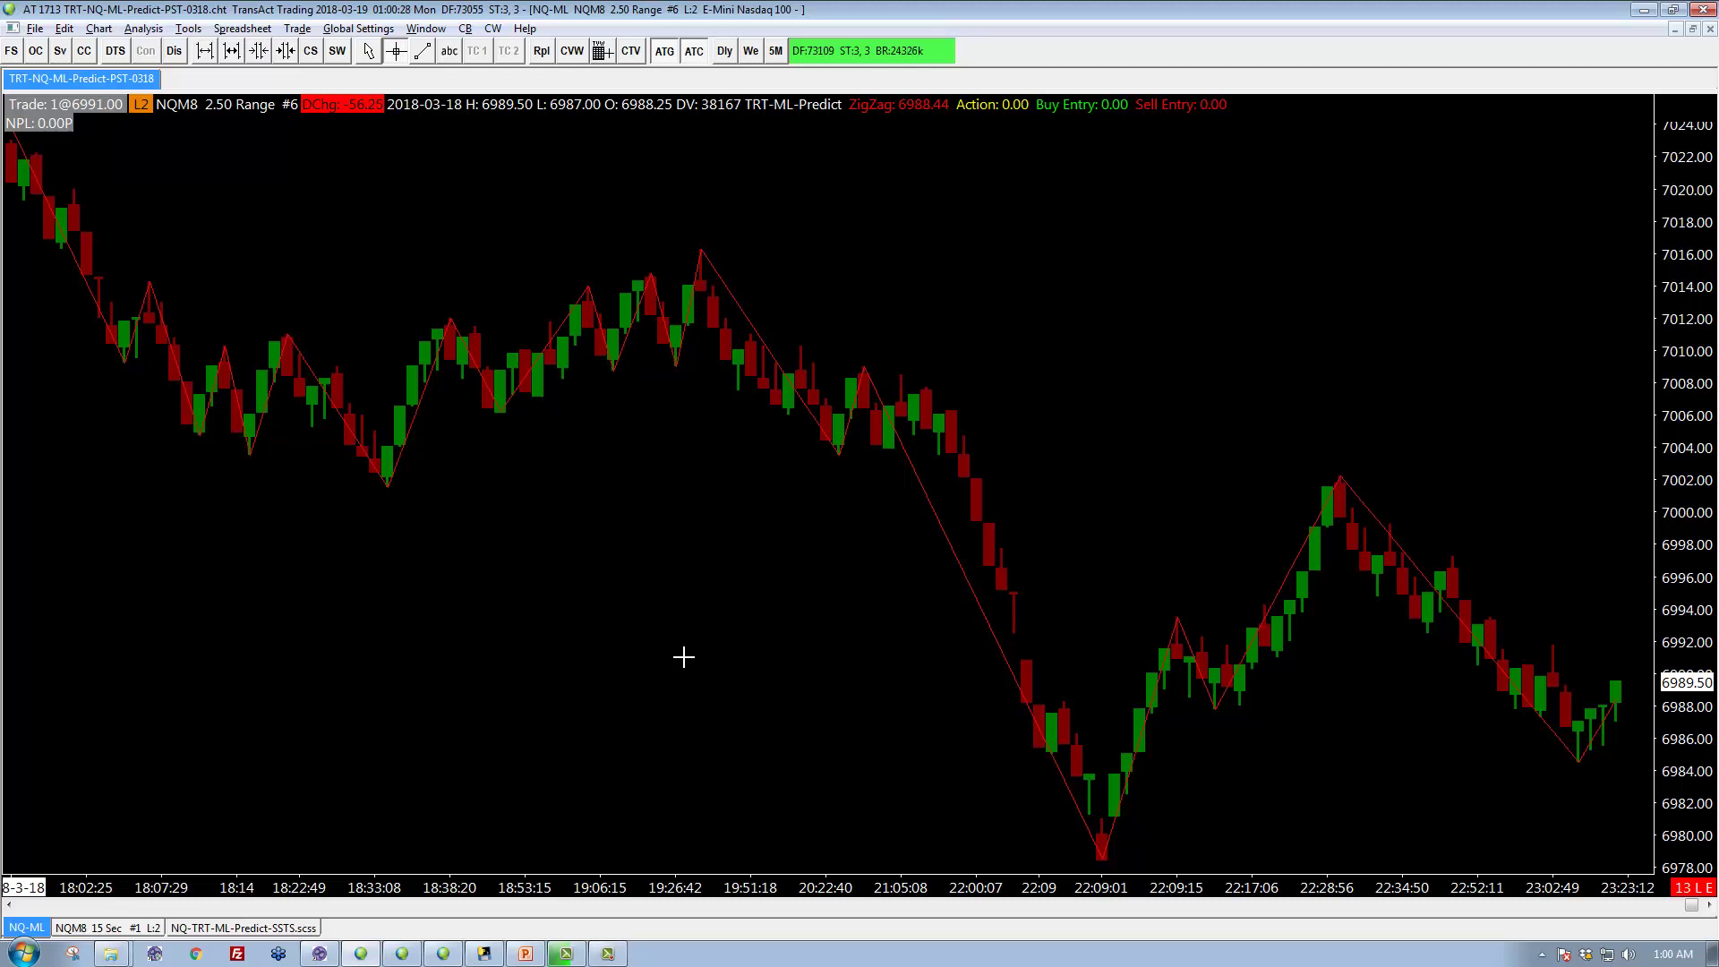
# Step: Switch to the PowerPoint slideshow, advance from System Overview to Sierra Chart Internal Simulation, and return to the chart
pyautogui.hotkey('alt', 'Tab')
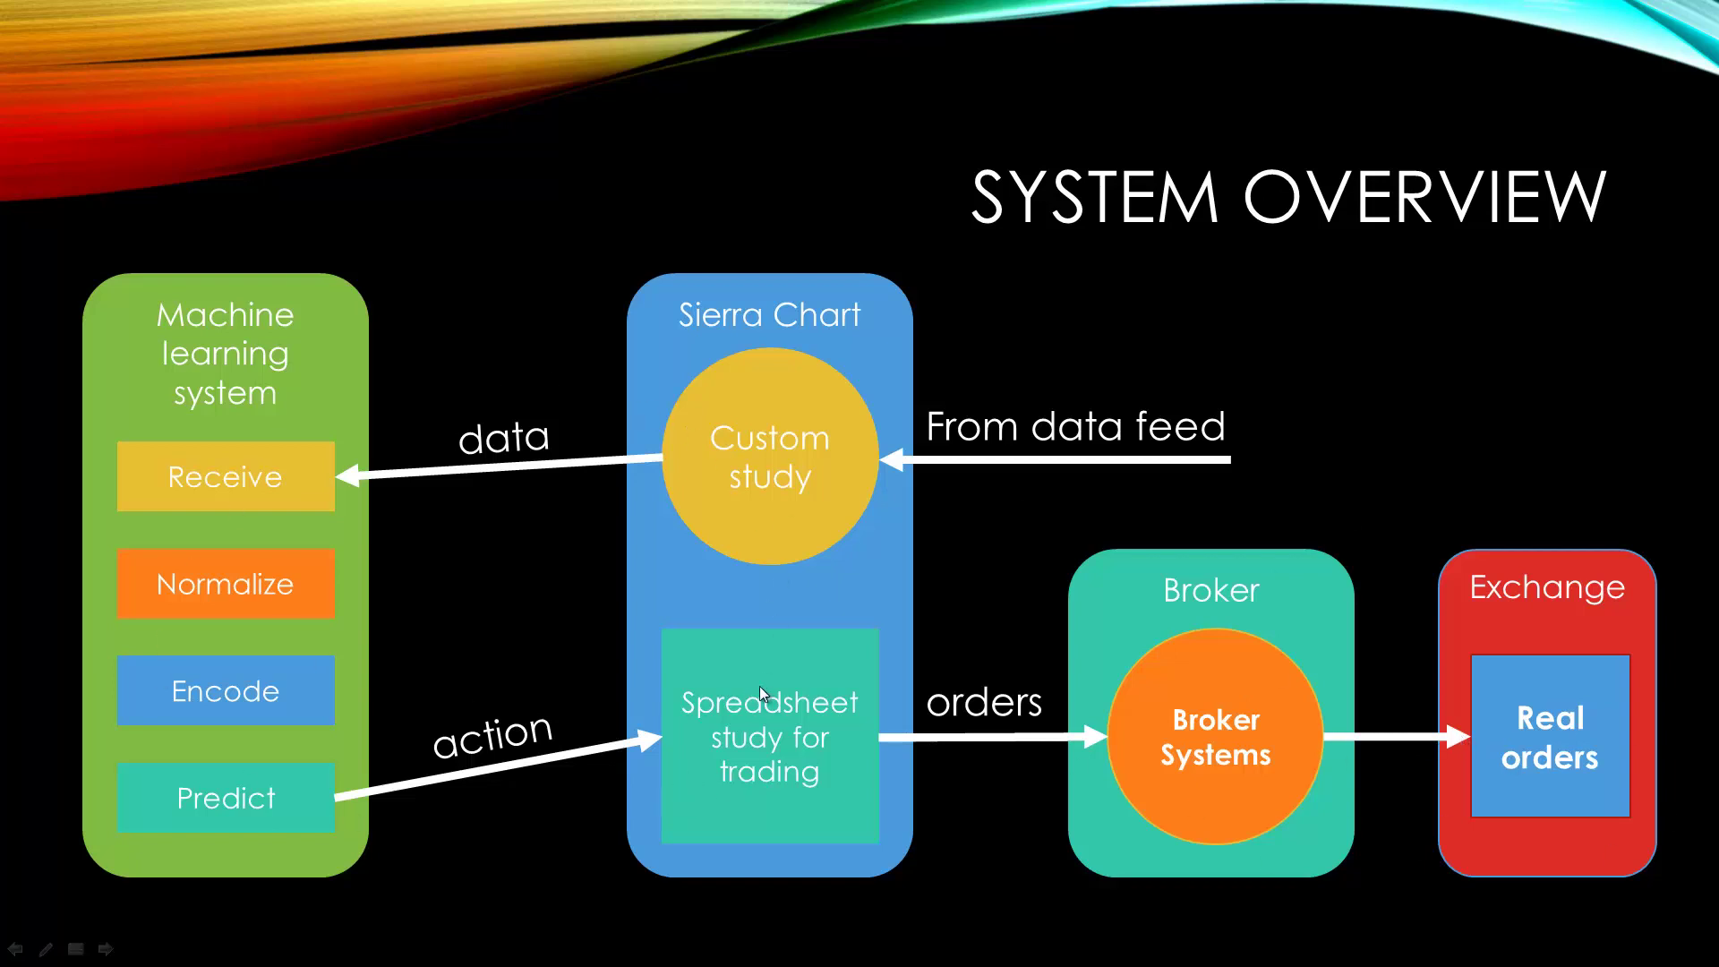
pyautogui.click(632, 730)
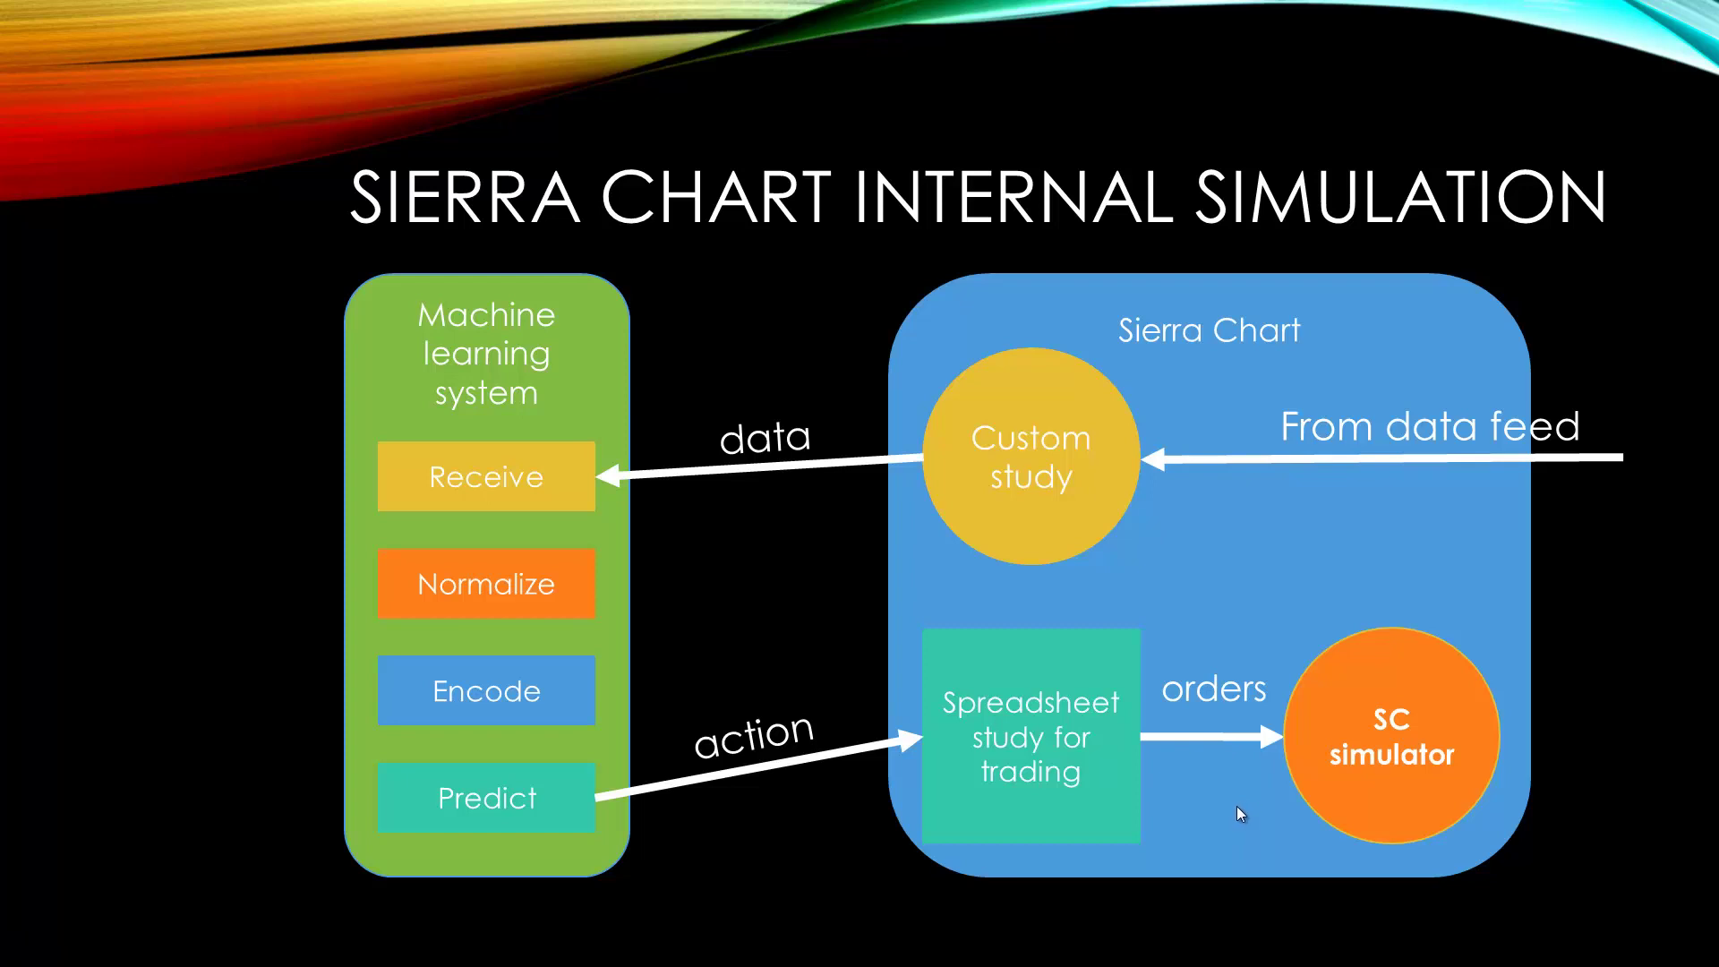
pyautogui.hotkey('alt', 'Tab')
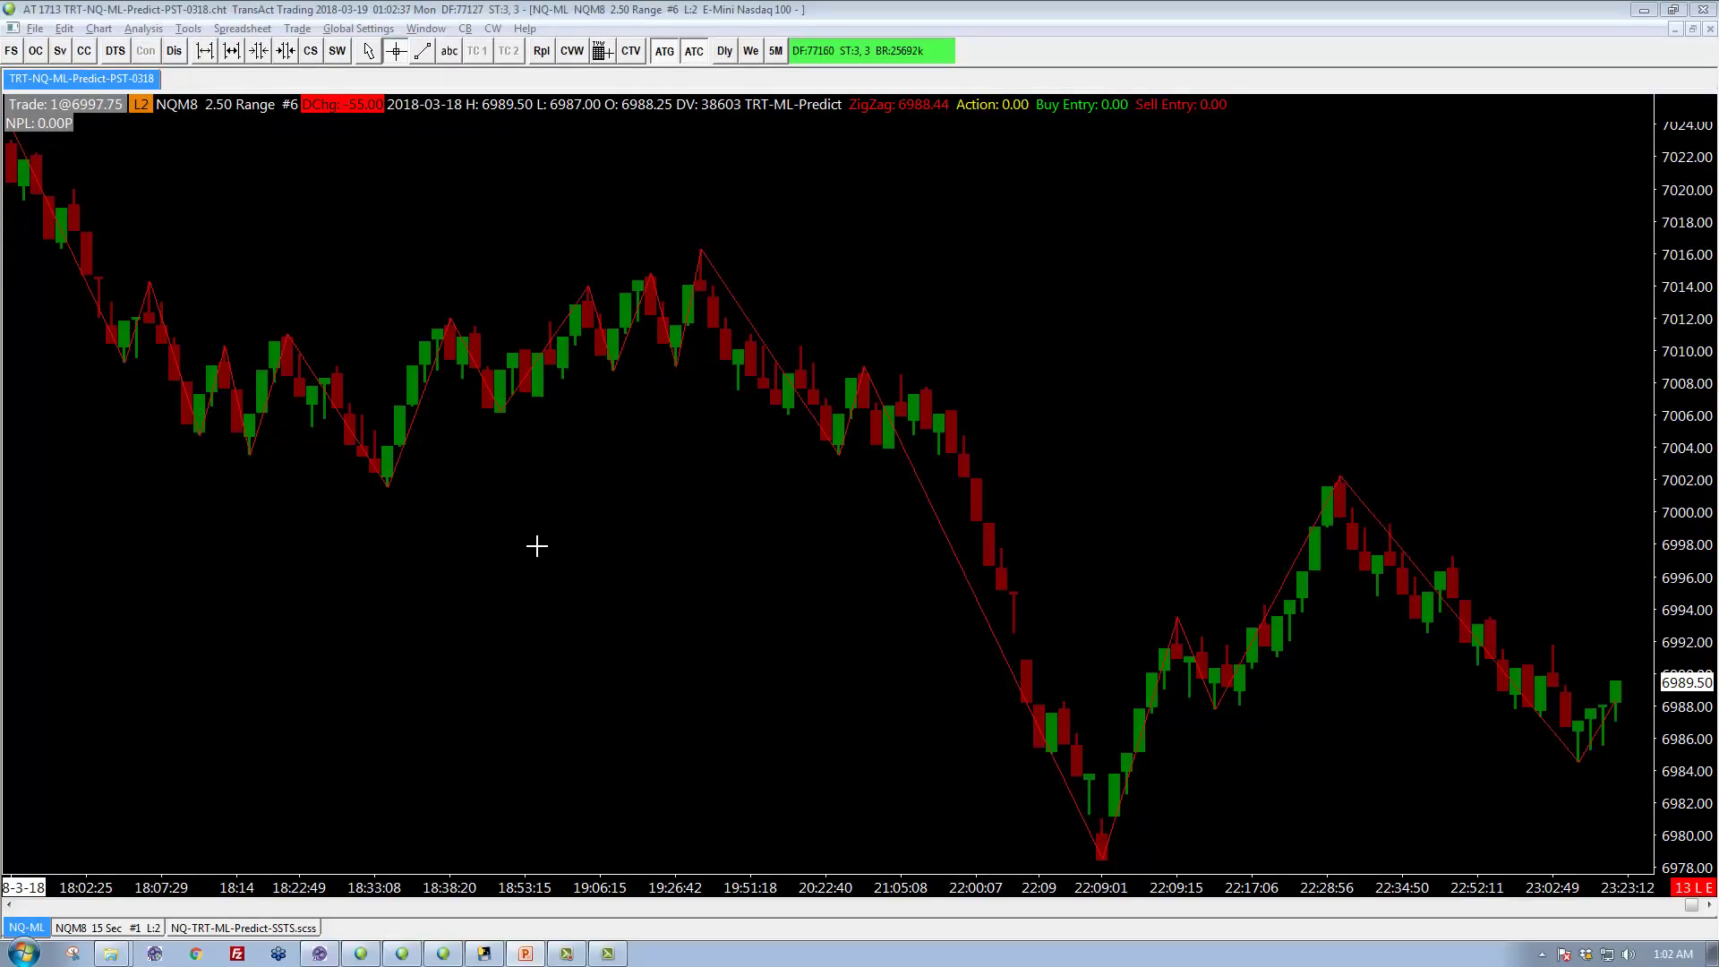
# Step: Enable Trade Simulation Mode and check the global and chart Auto Trading options
pyautogui.click(299, 30)
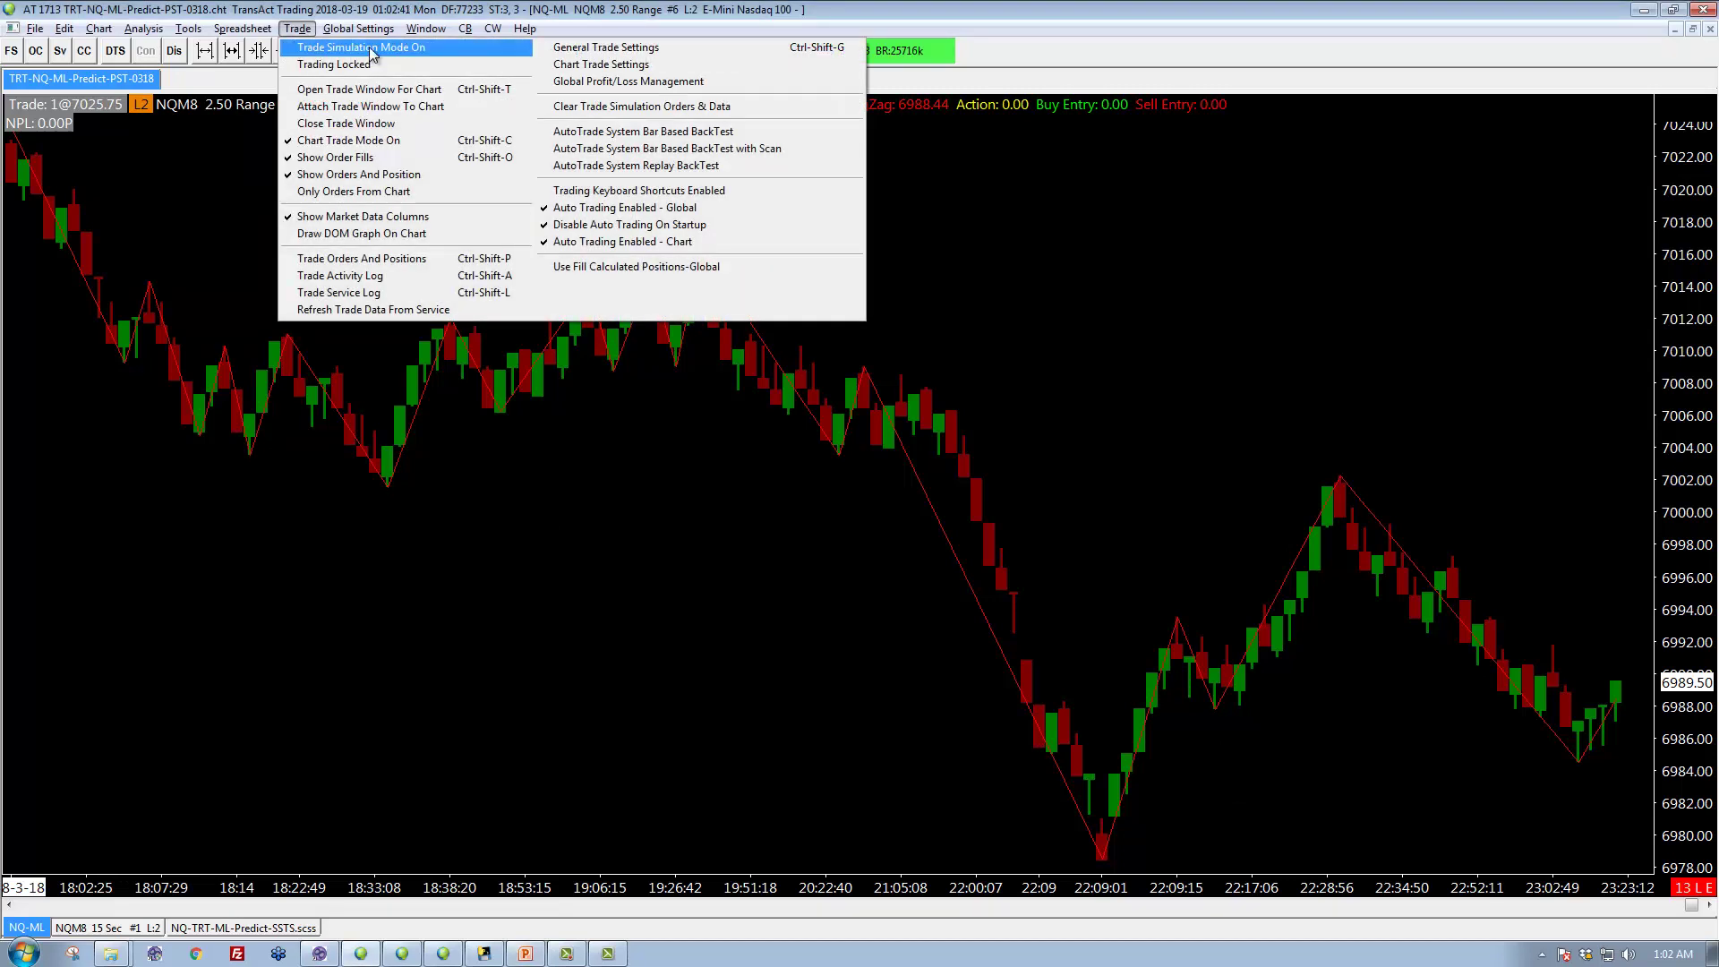
pyautogui.click(450, 50)
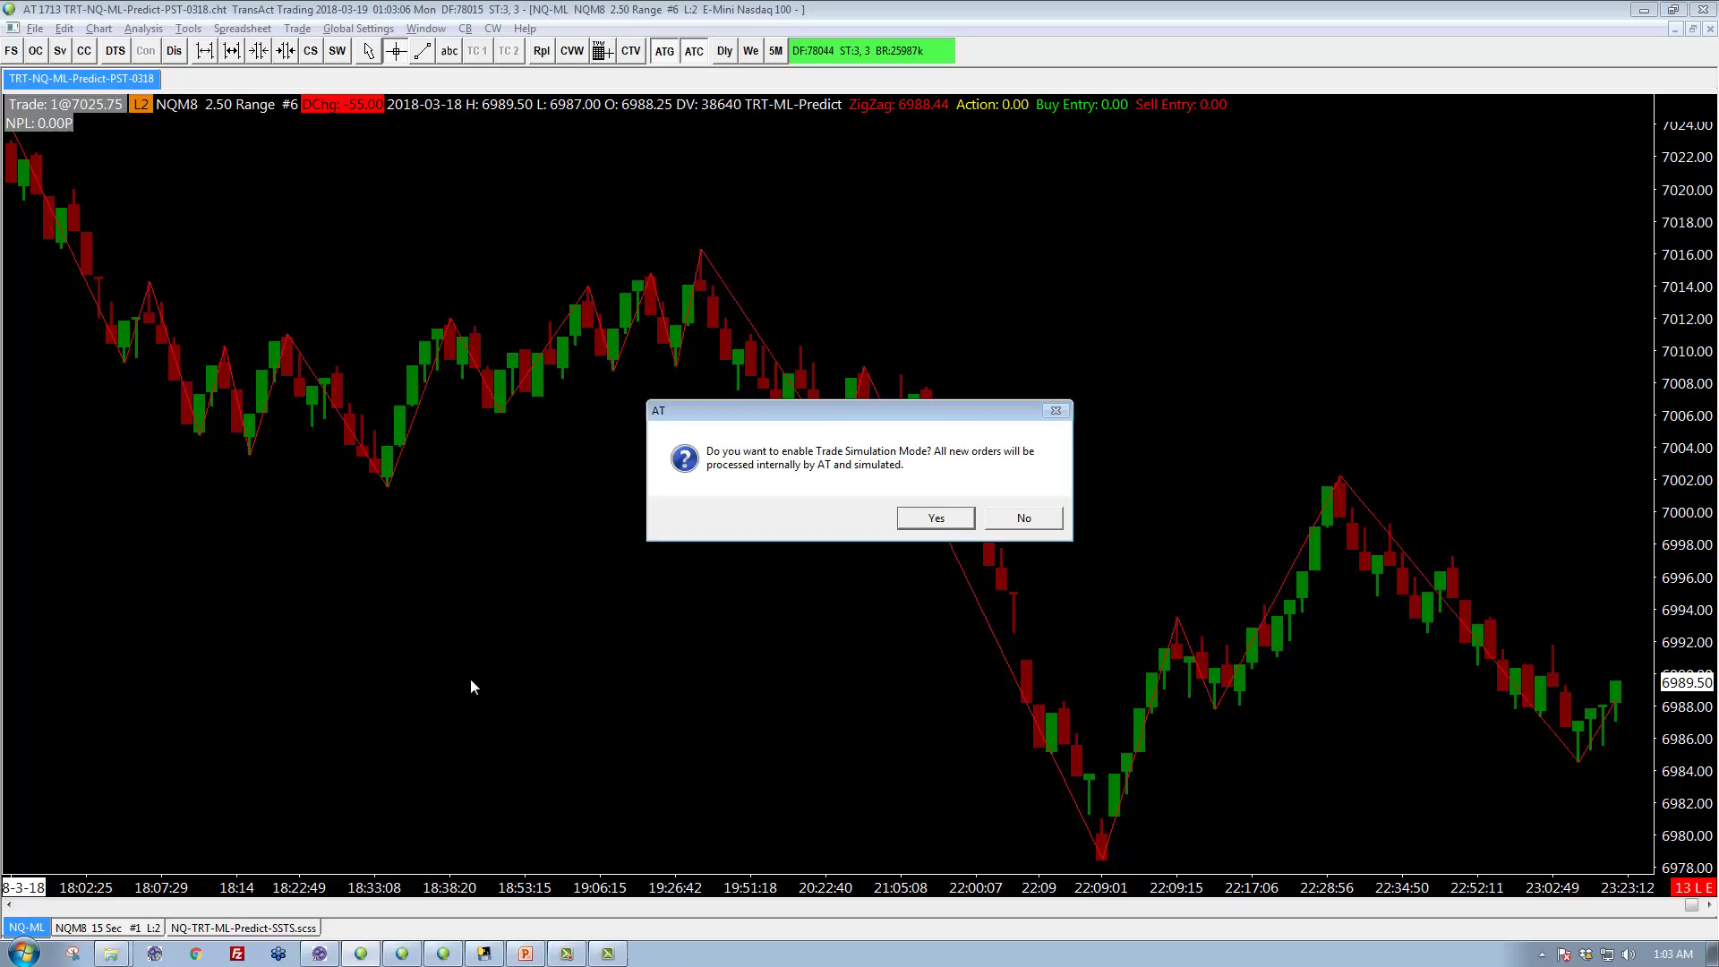
pyautogui.click(934, 522)
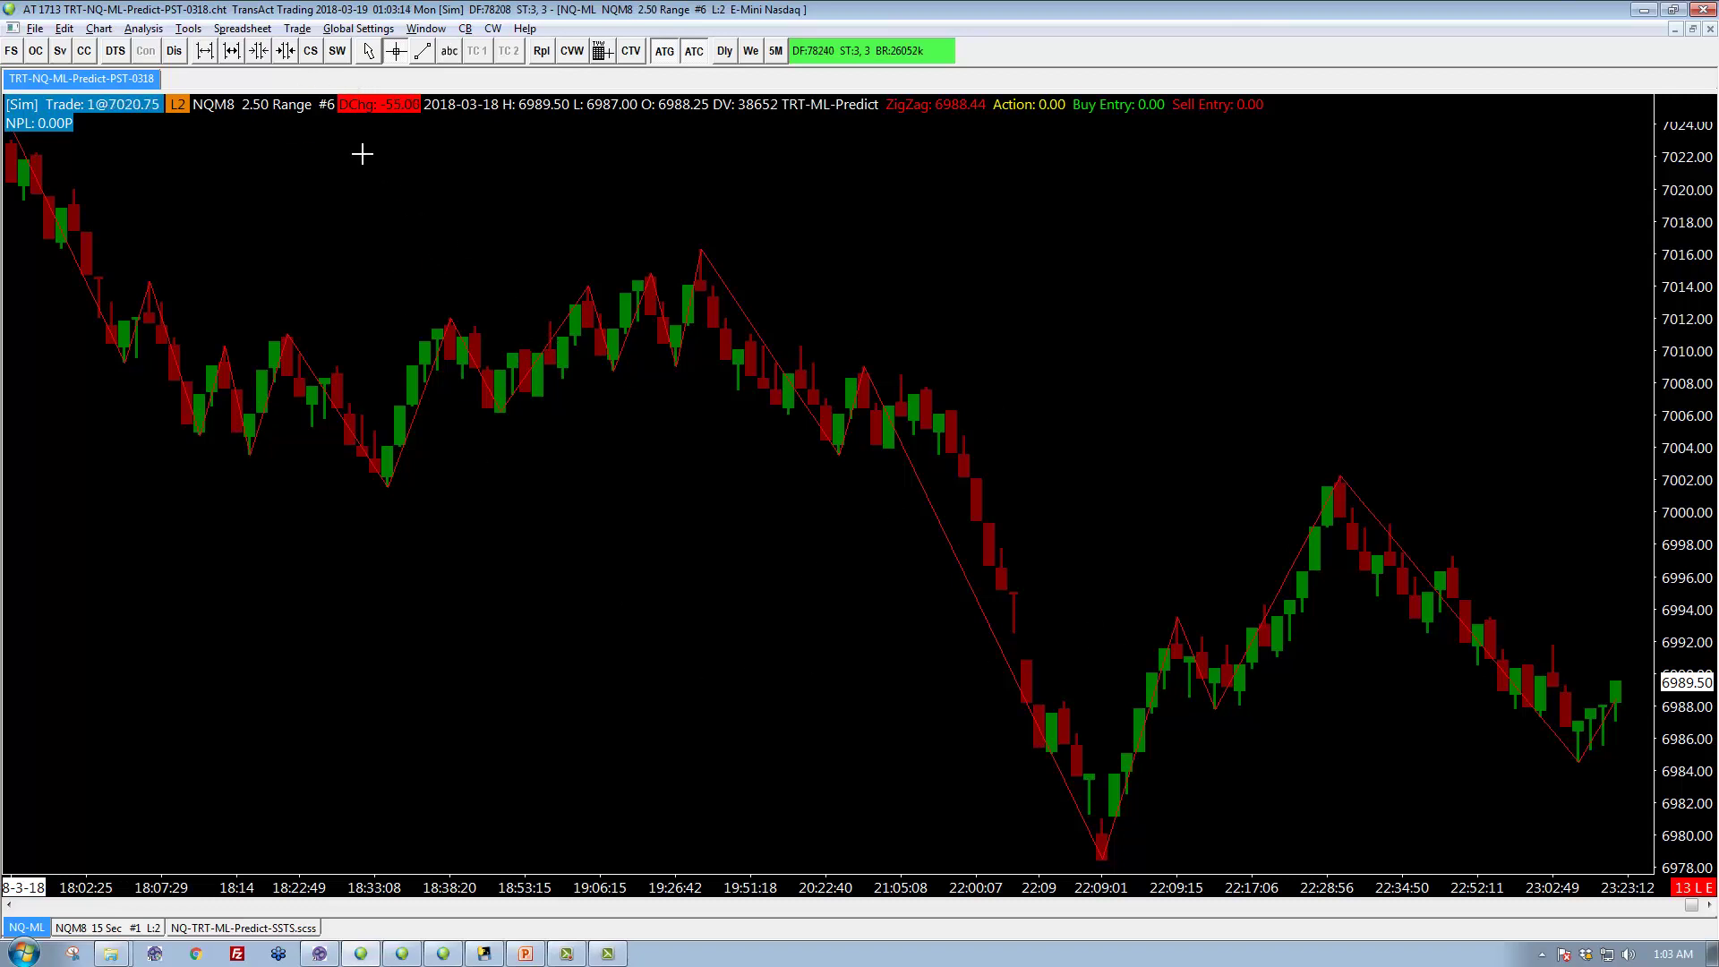
pyautogui.click(355, 31)
pyautogui.moveTo(300, 30)
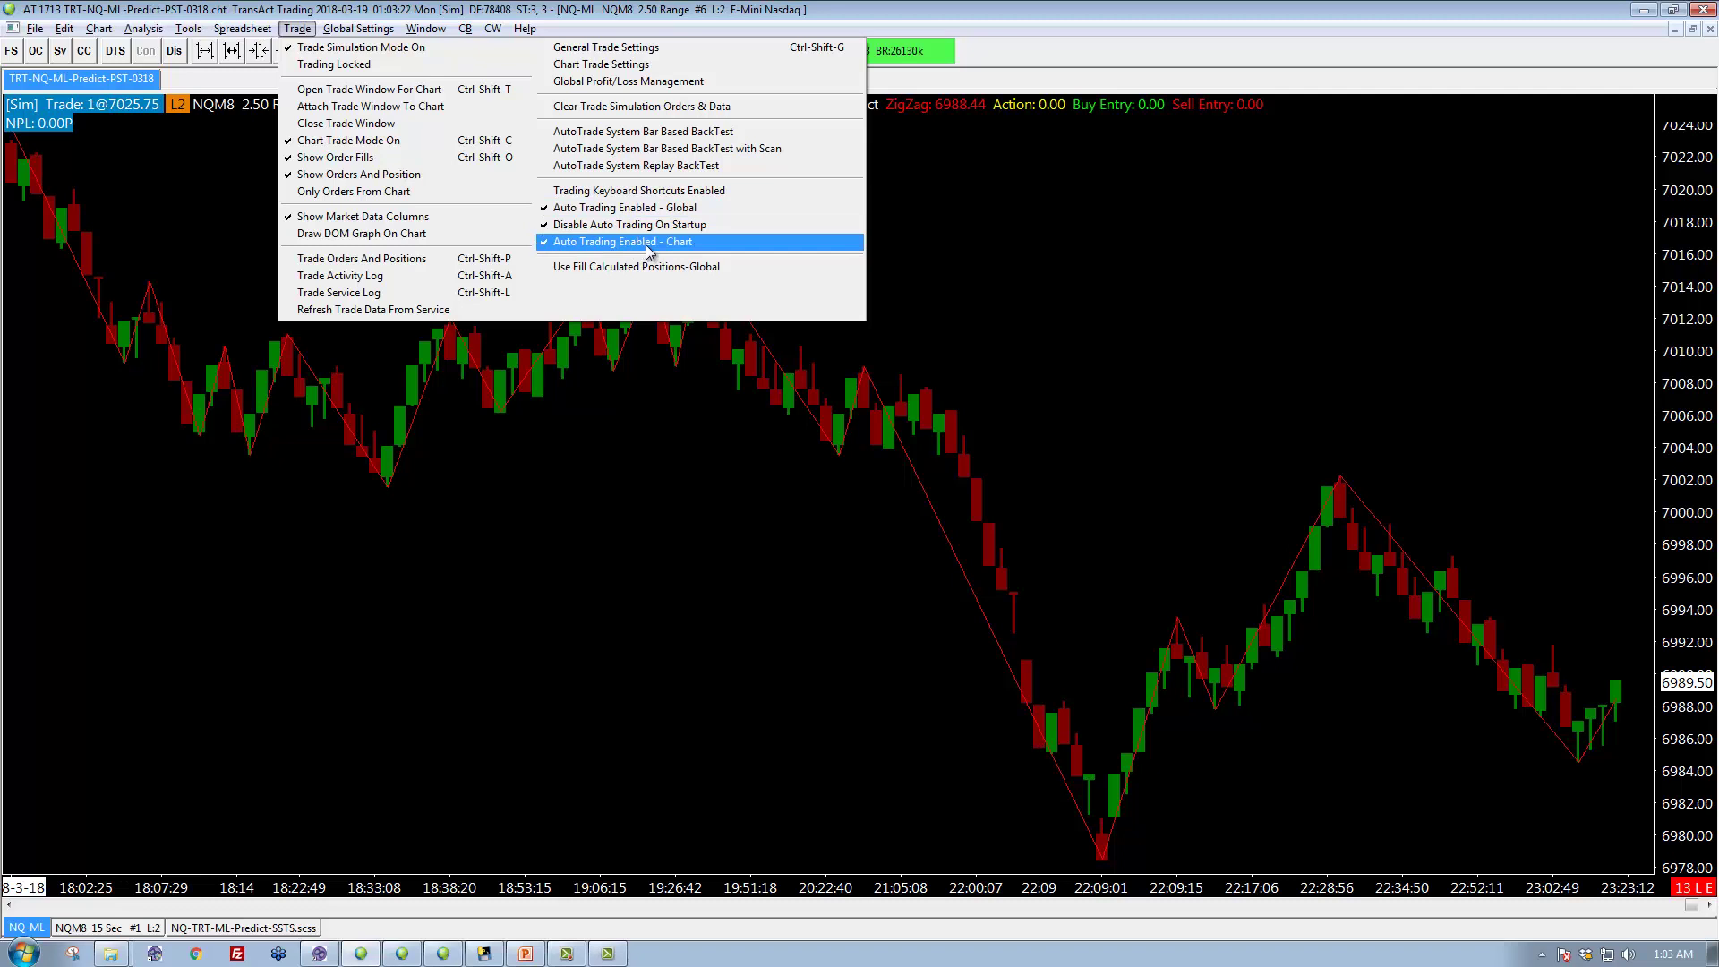
pyautogui.click(617, 422)
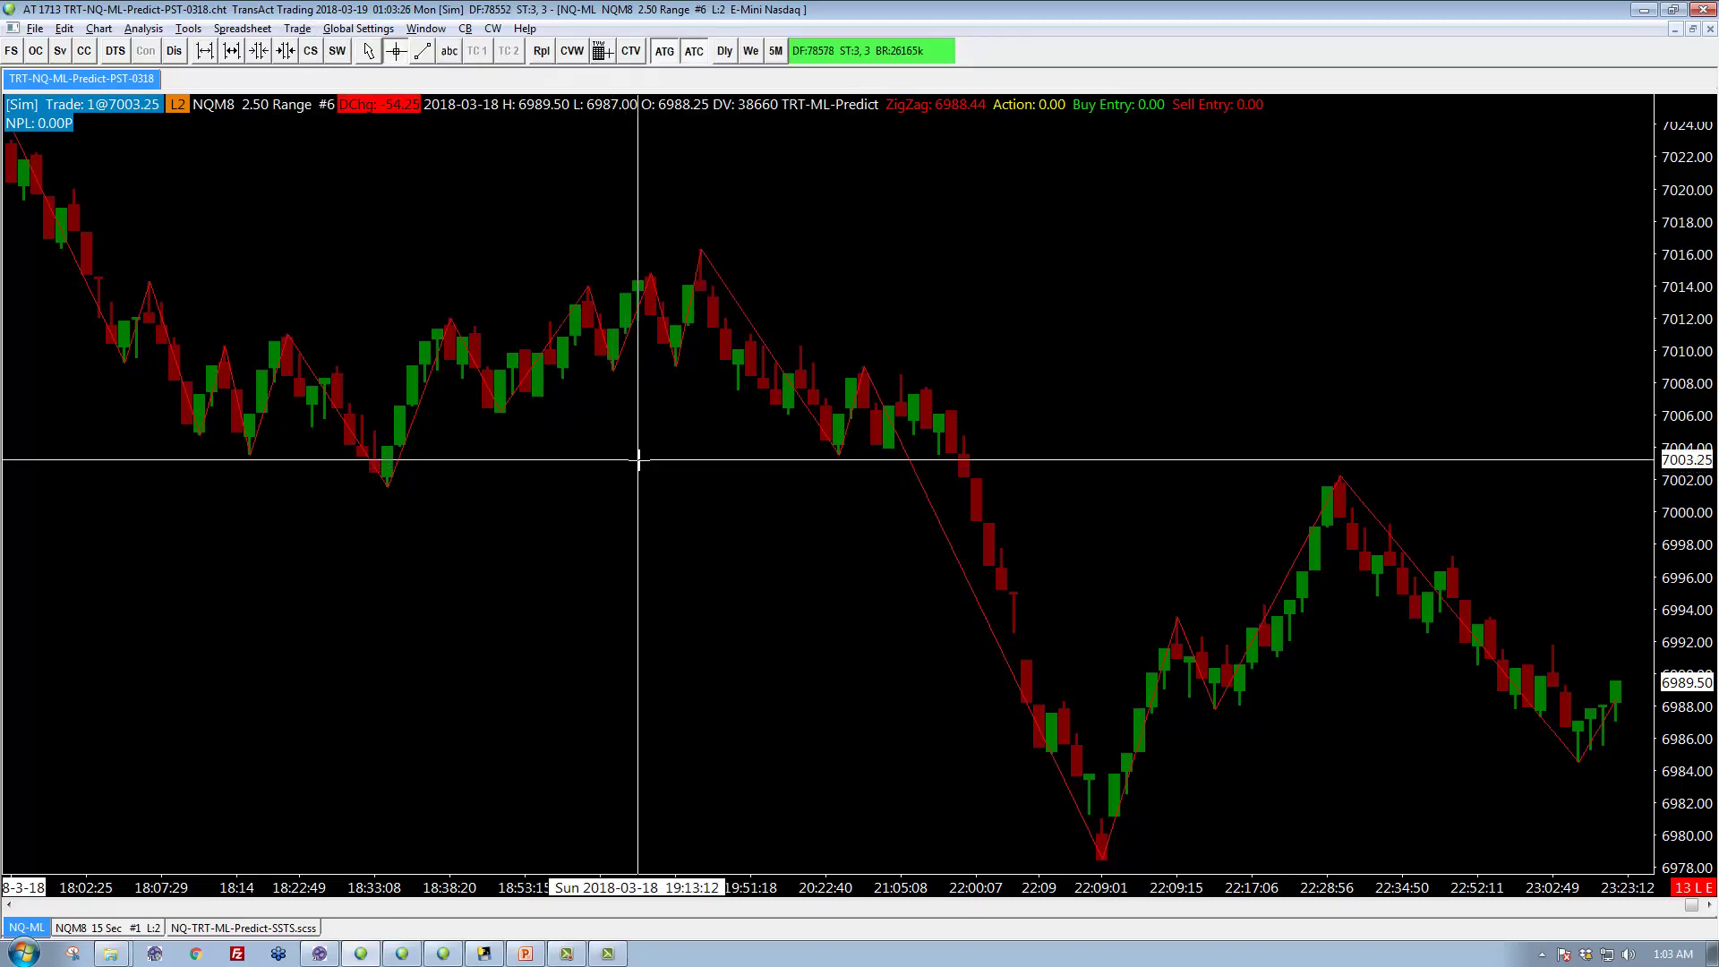
# Step: In the NQ-TRT-ML-predict-autotrade study settings, set Send Orders To Trade Service to No and apply the study changes
pyautogui.rightClick(673, 422)
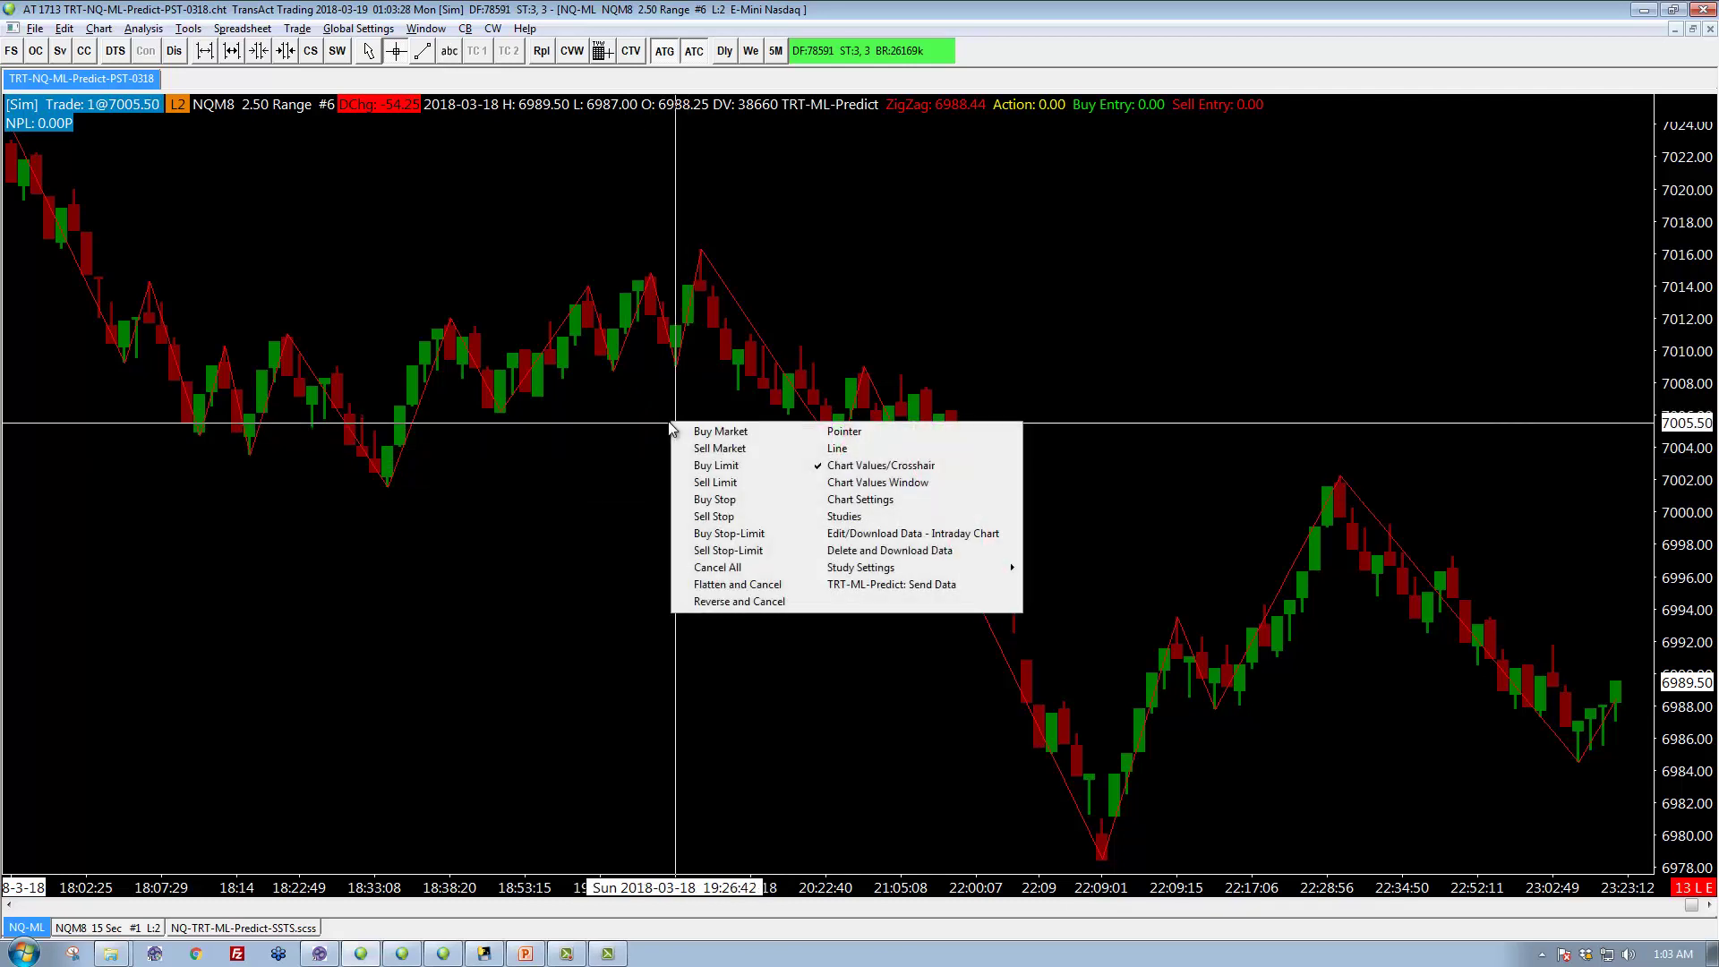
pyautogui.click(862, 520)
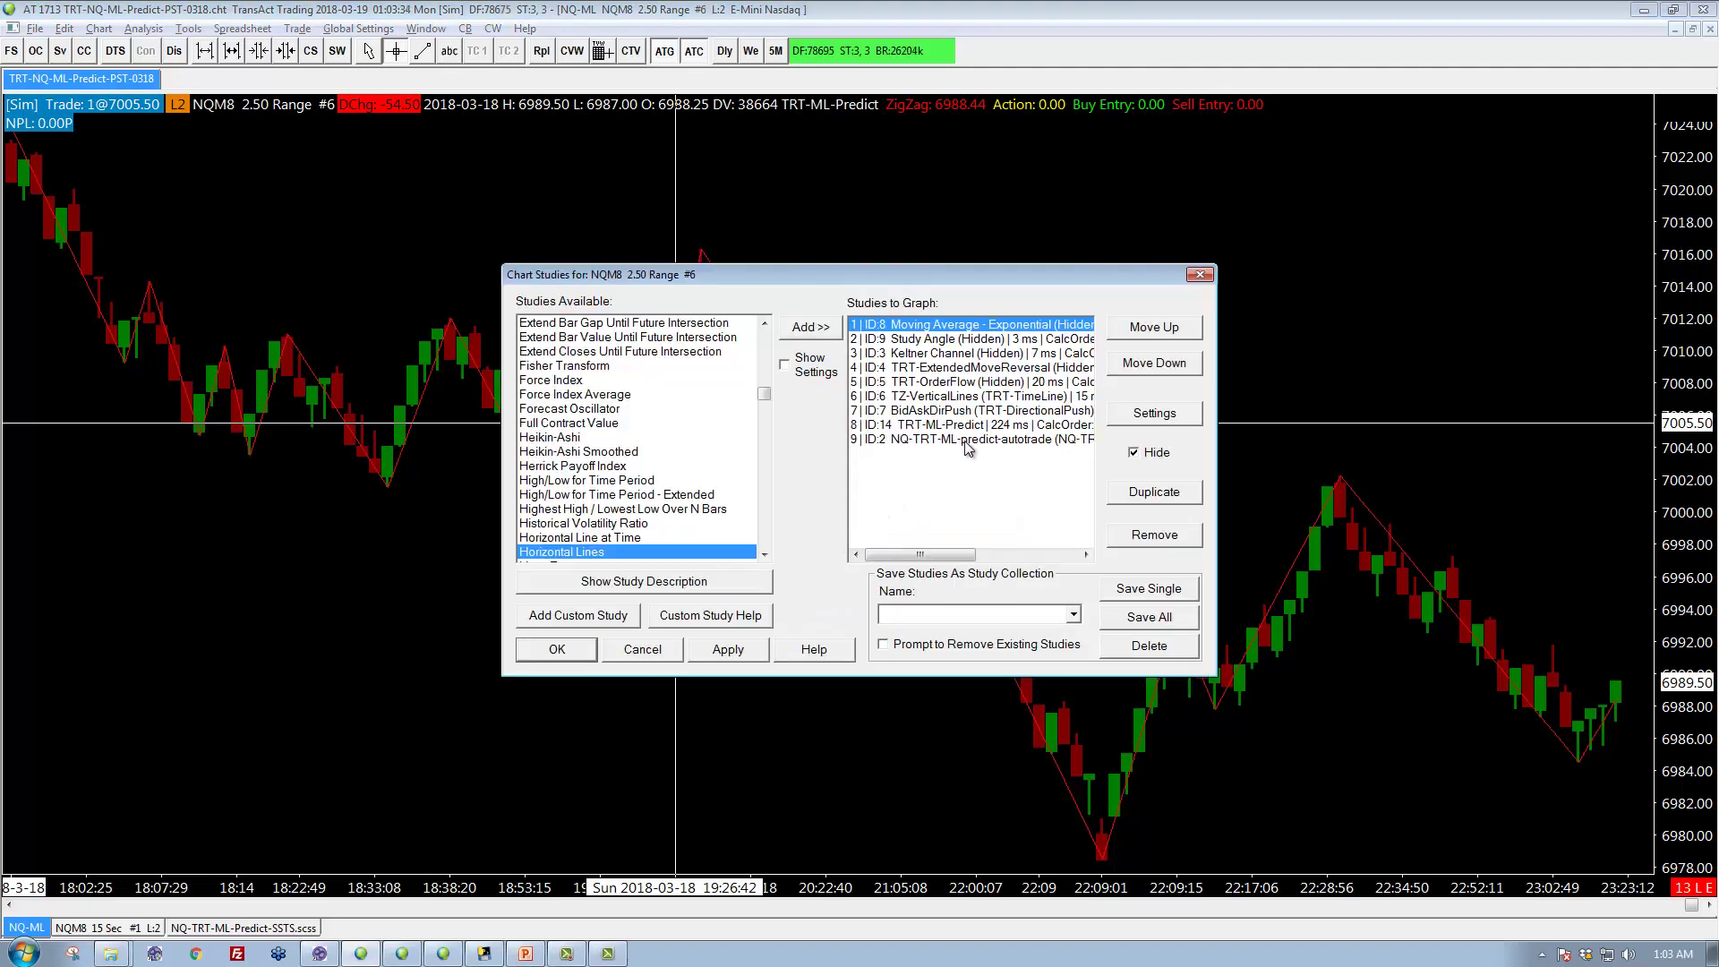
pyautogui.click(965, 441)
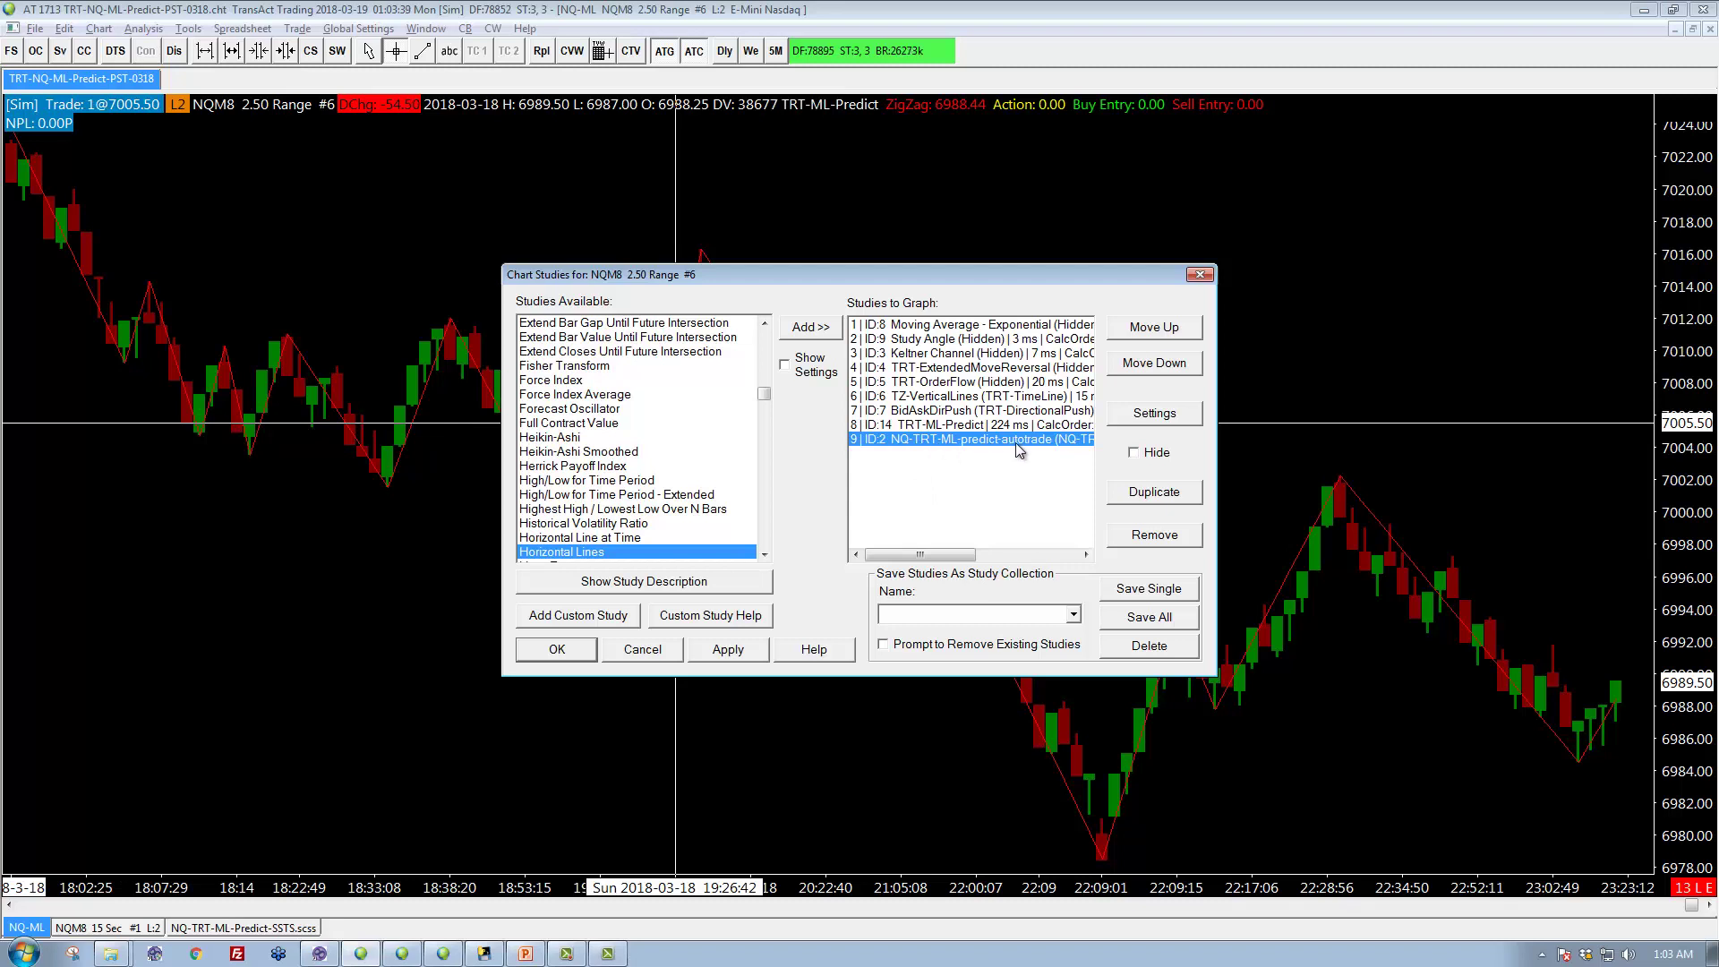
pyautogui.click(1153, 415)
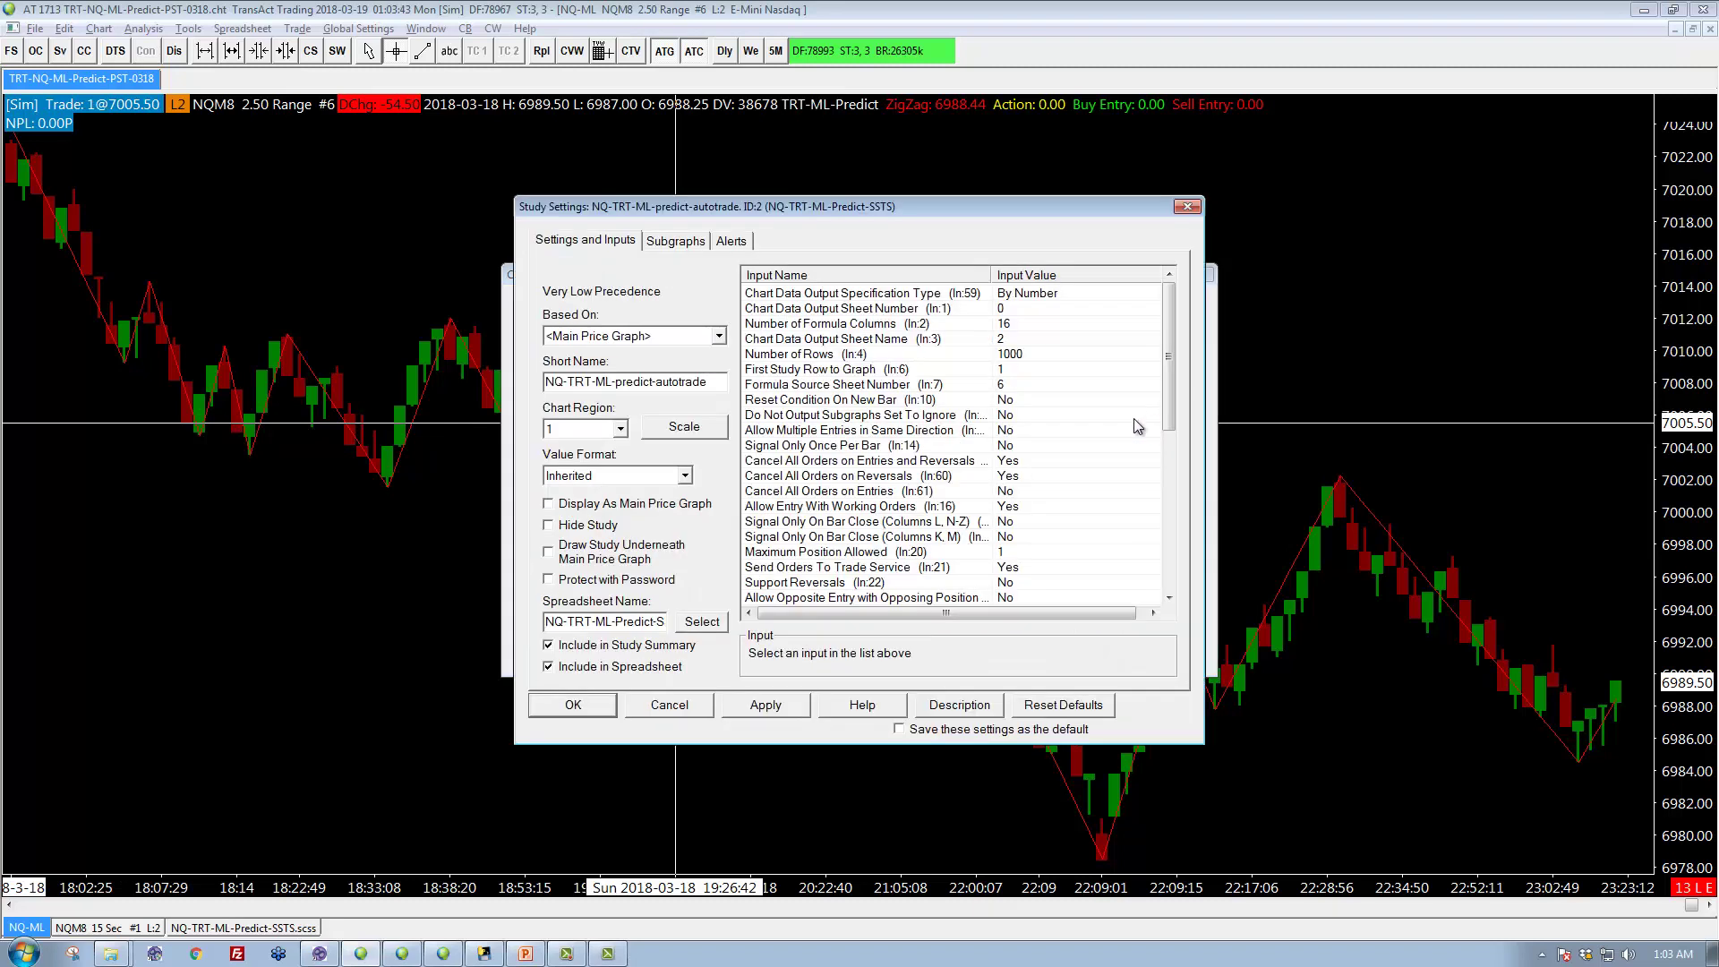
pyautogui.click(859, 570)
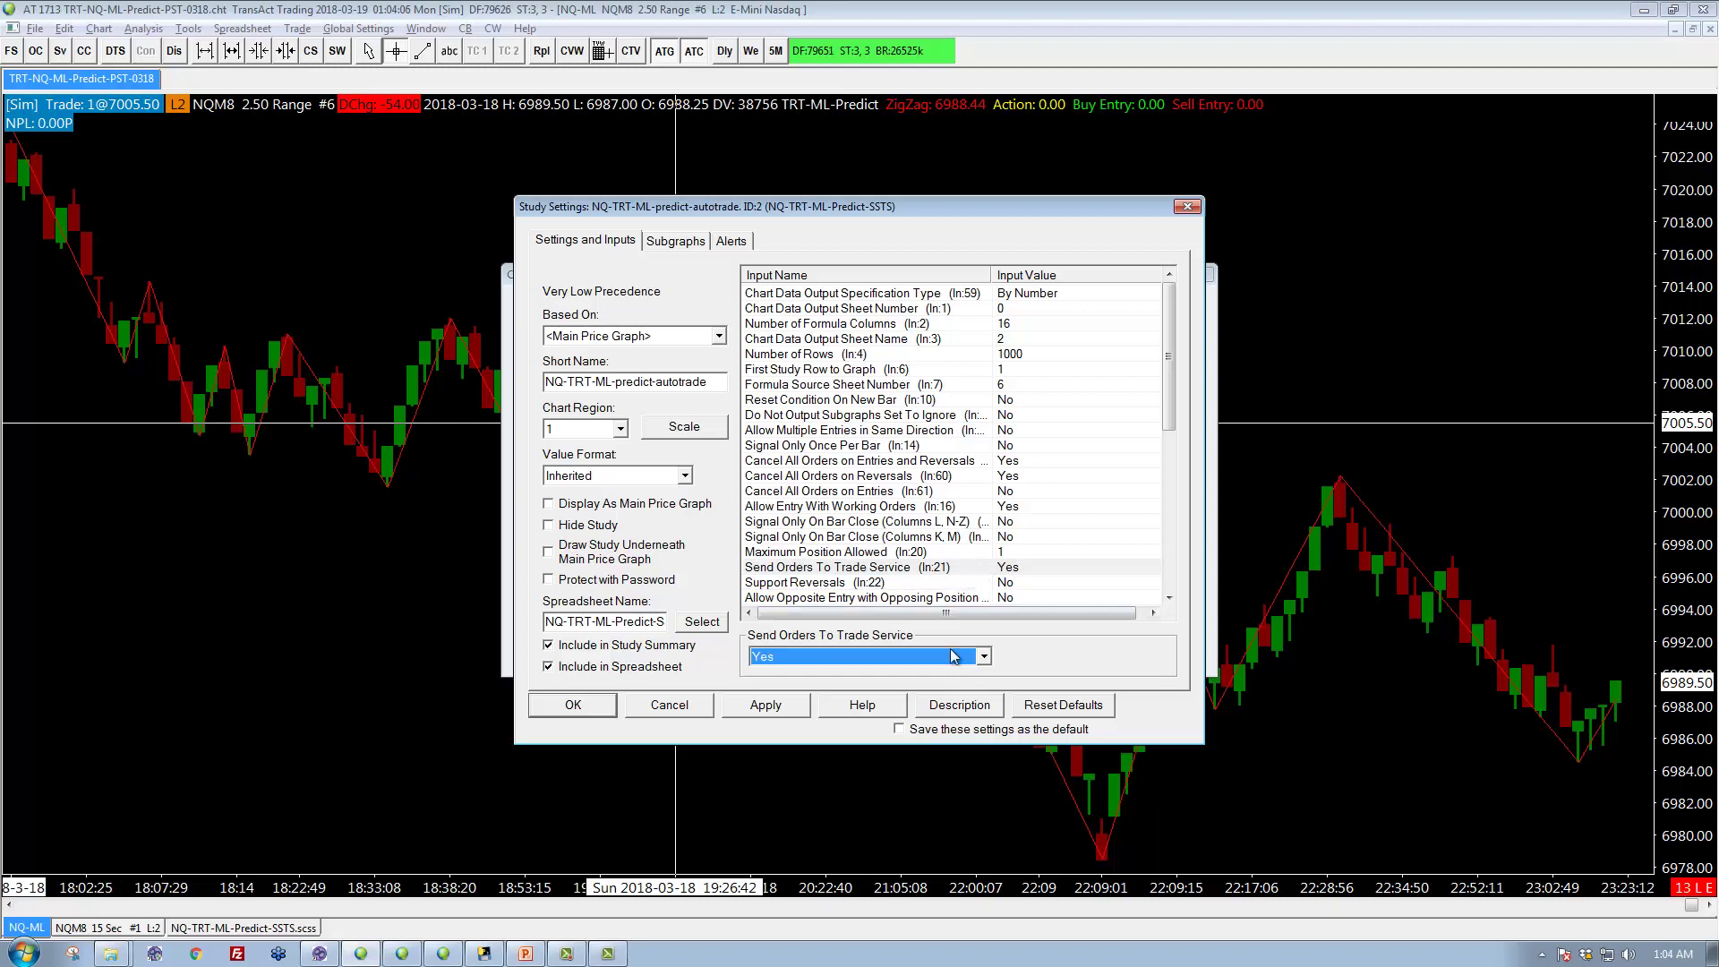
pyautogui.click(983, 657)
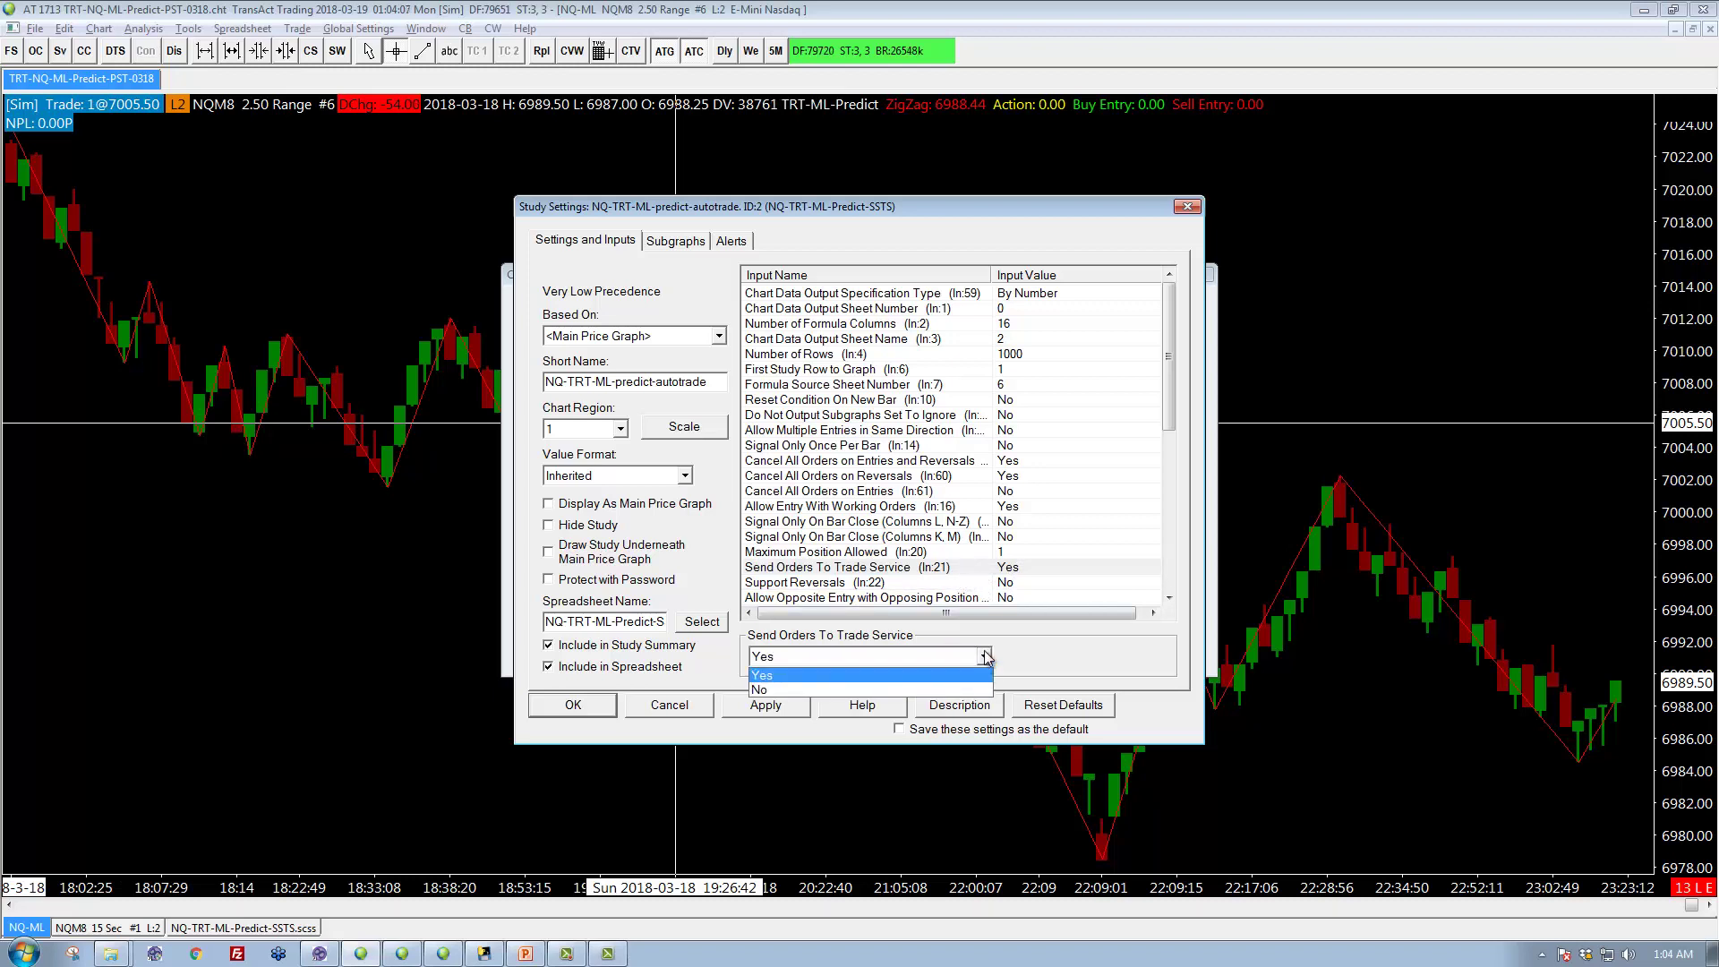
pyautogui.click(775, 691)
pyautogui.click(573, 704)
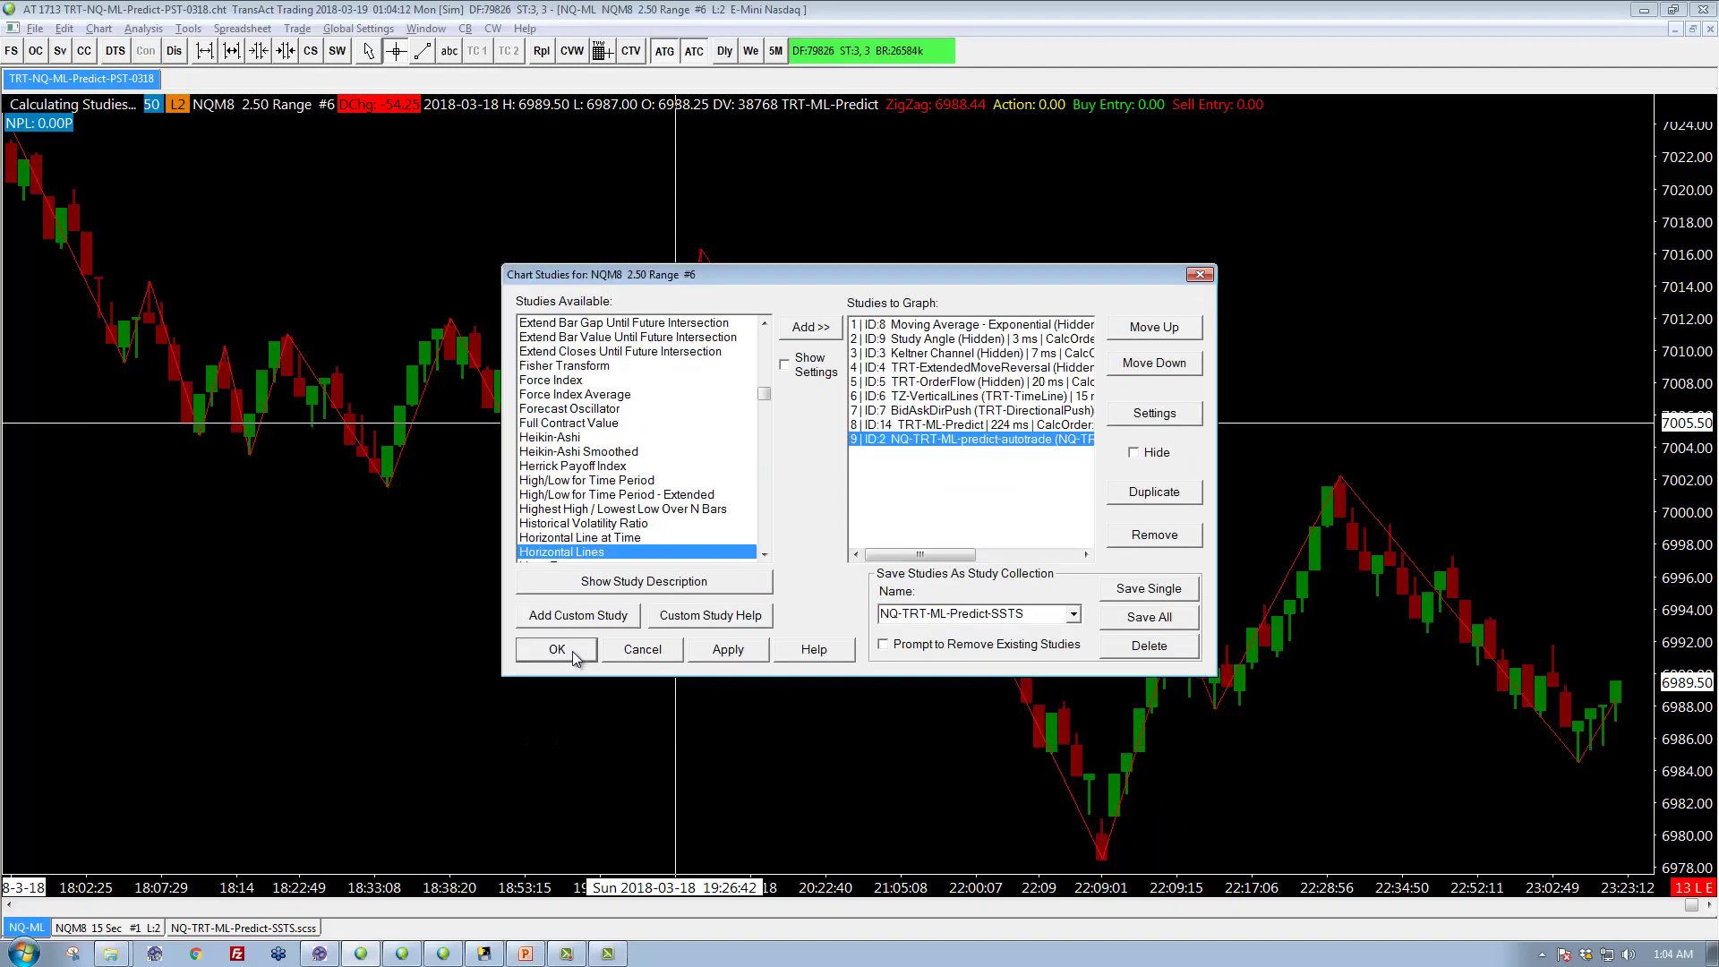
pyautogui.click(573, 651)
# Step: Open the chart replay control panel and choose All Charts in Chartbook with Accurate Trading System Back Test Mode
pyautogui.click(98, 27)
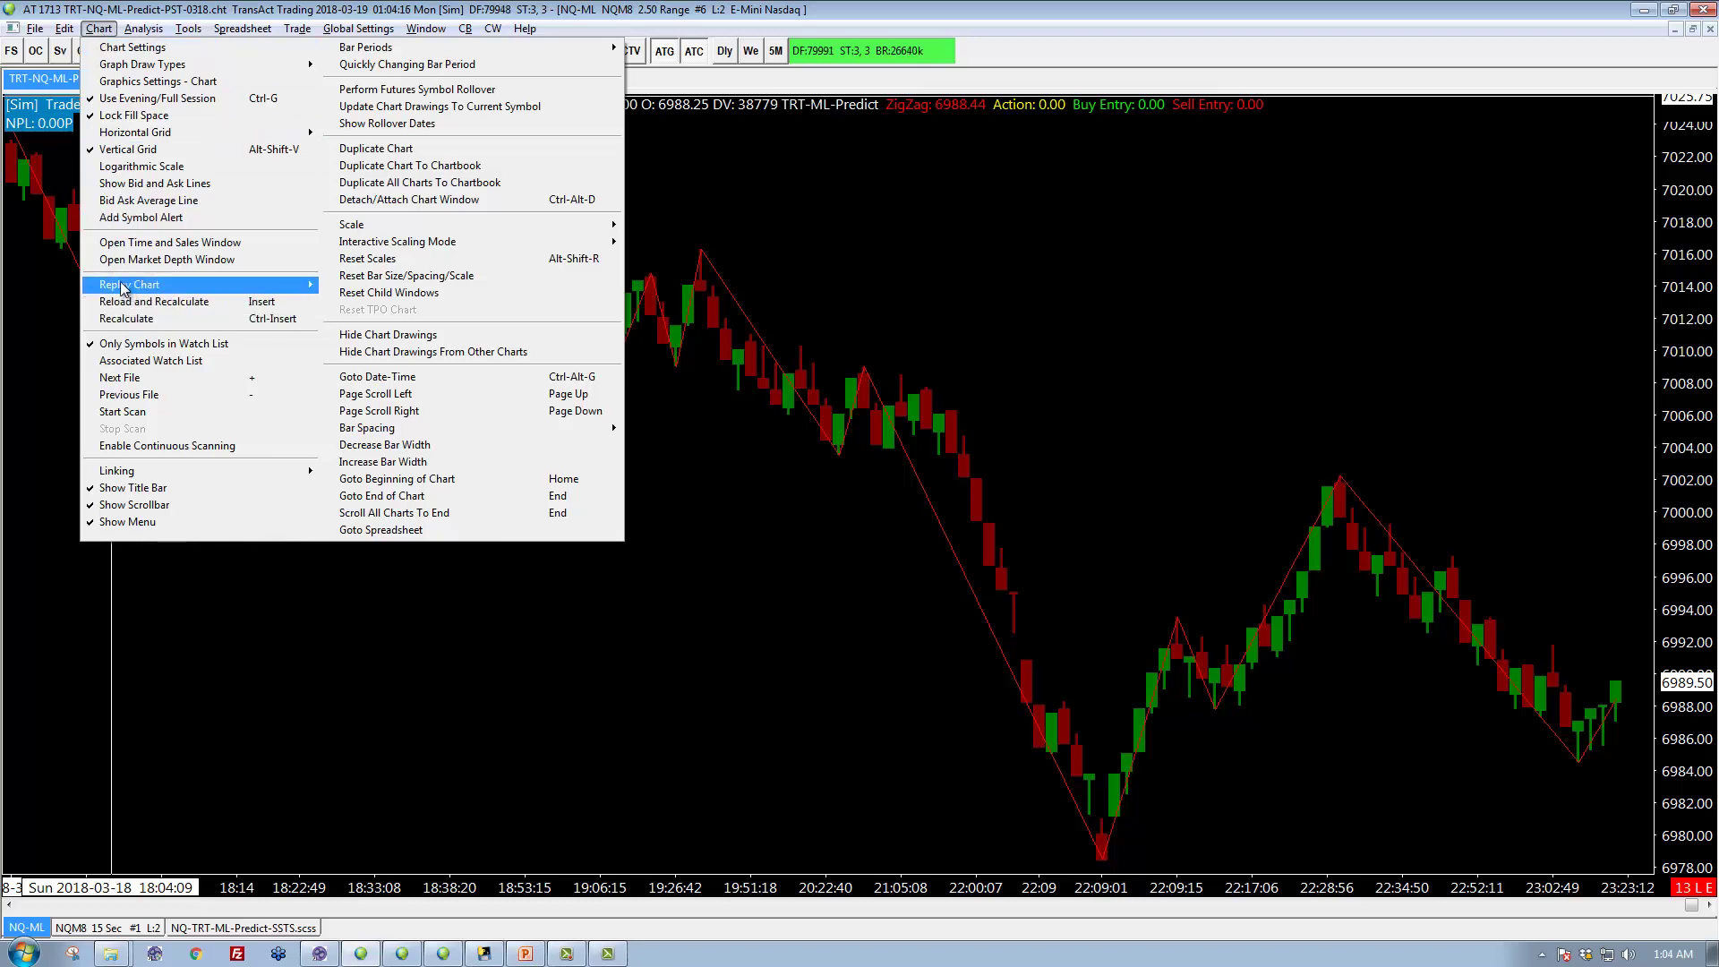
pyautogui.moveTo(124, 286)
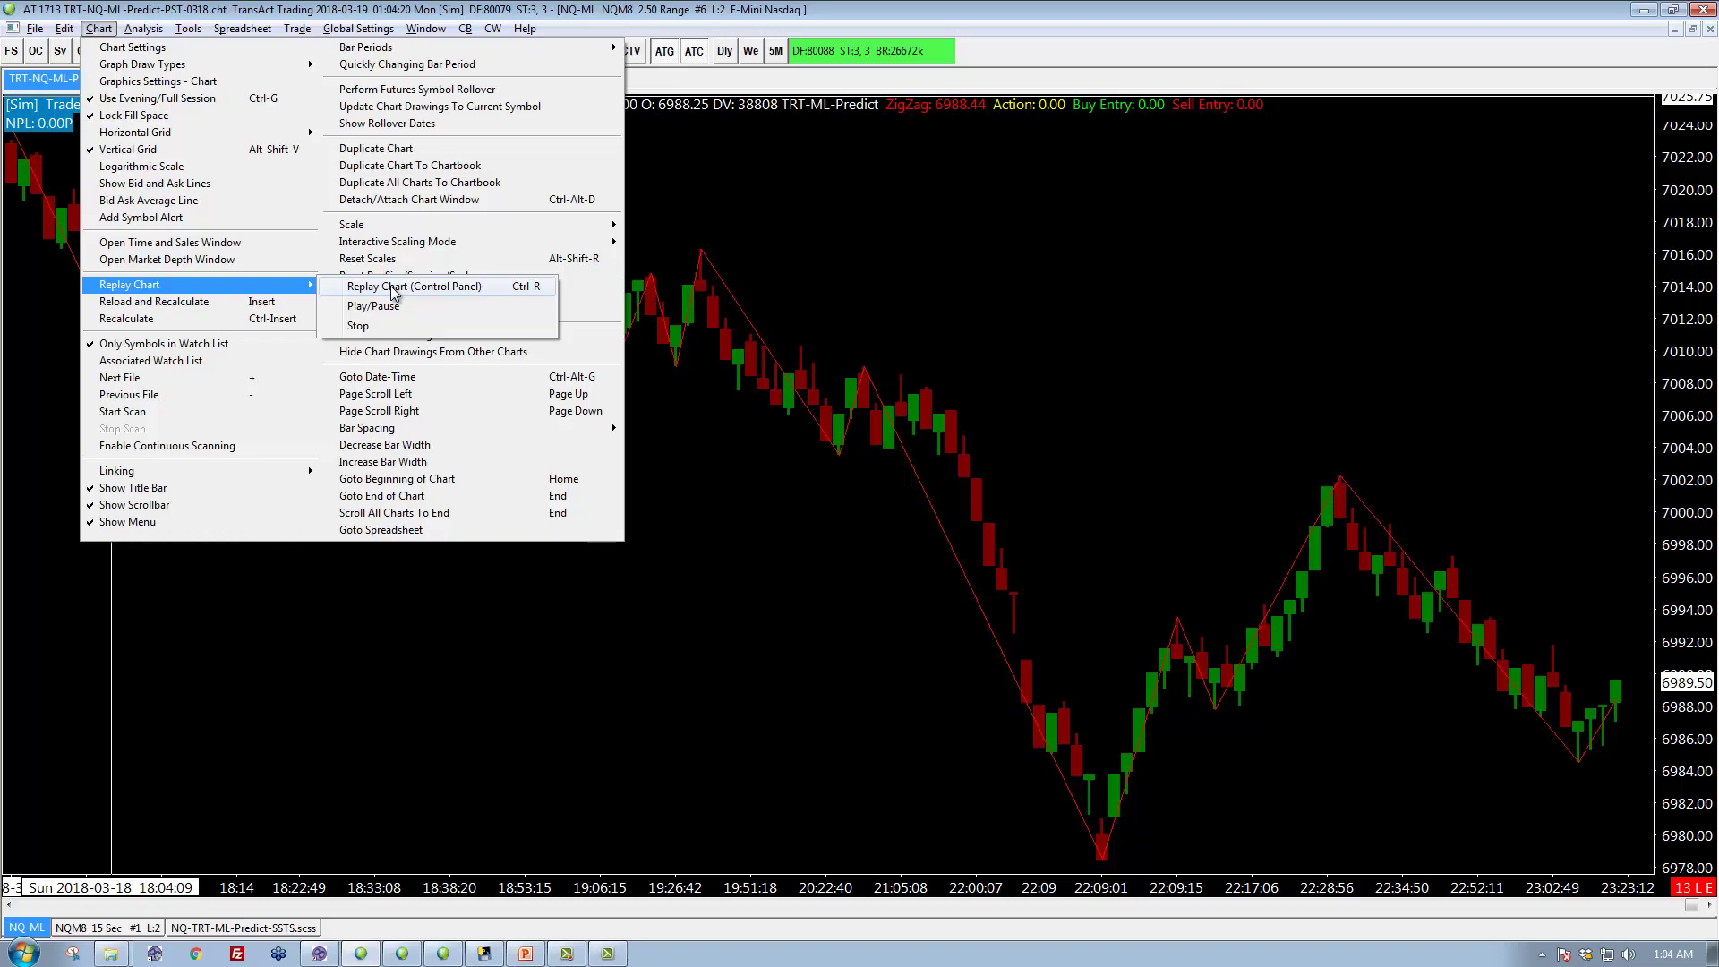
pyautogui.click(428, 288)
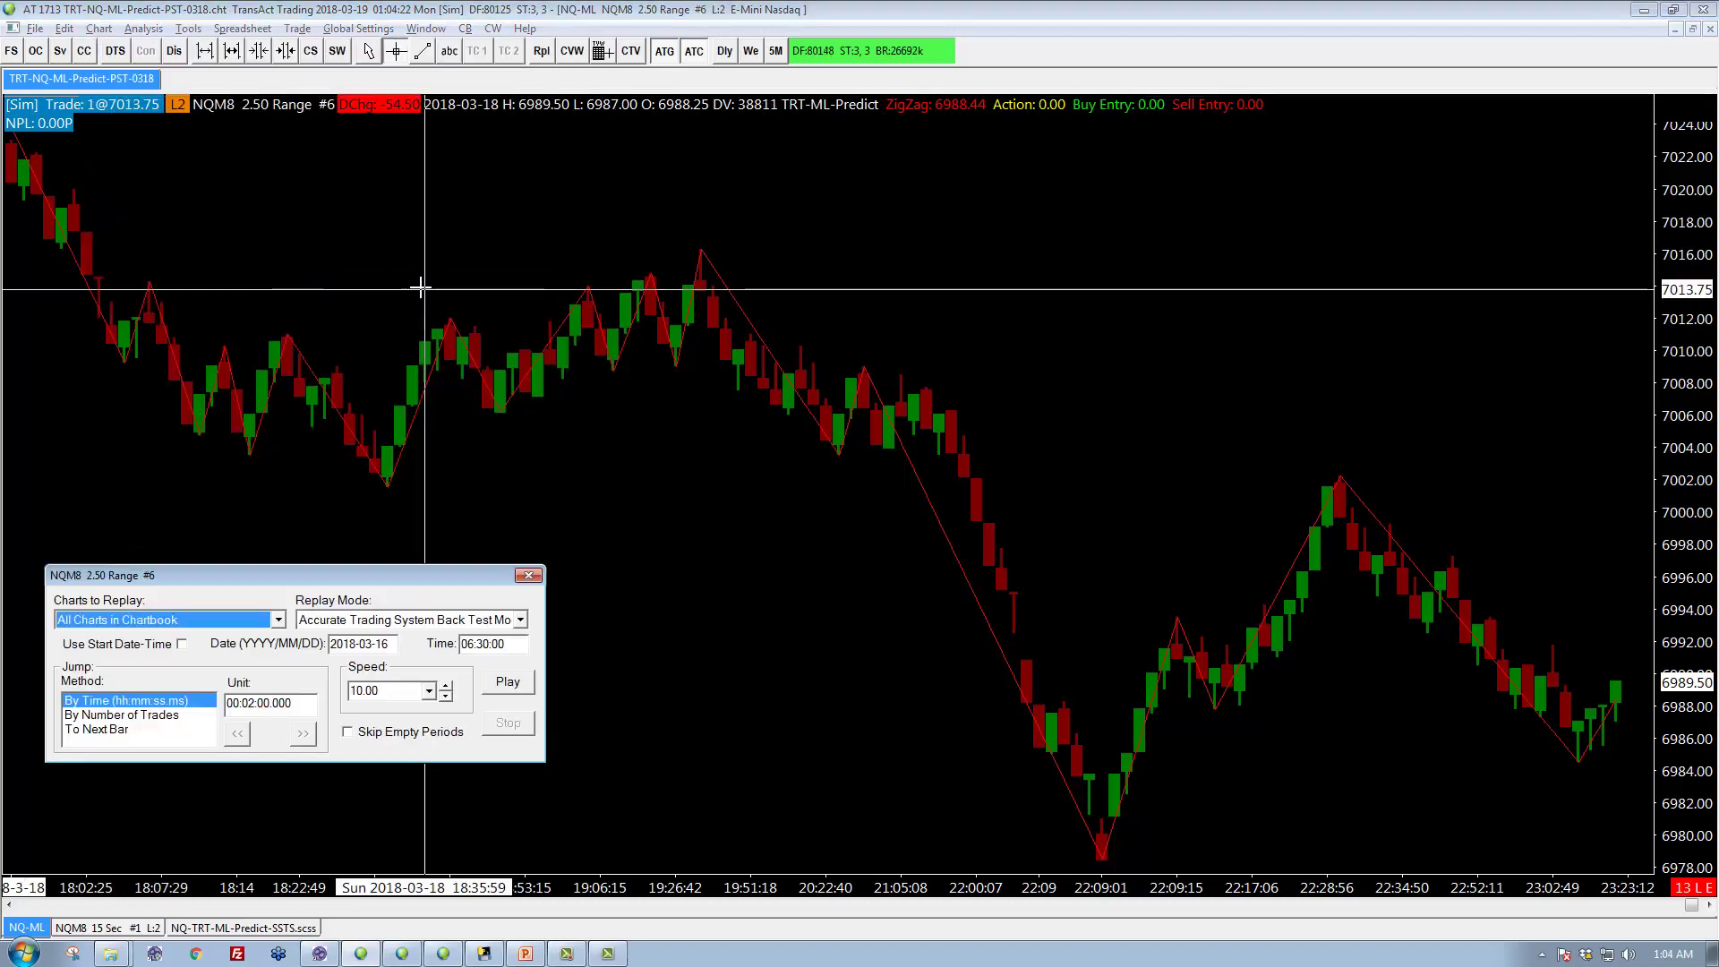
pyautogui.moveTo(336, 580); pyautogui.dragTo(400, 497)
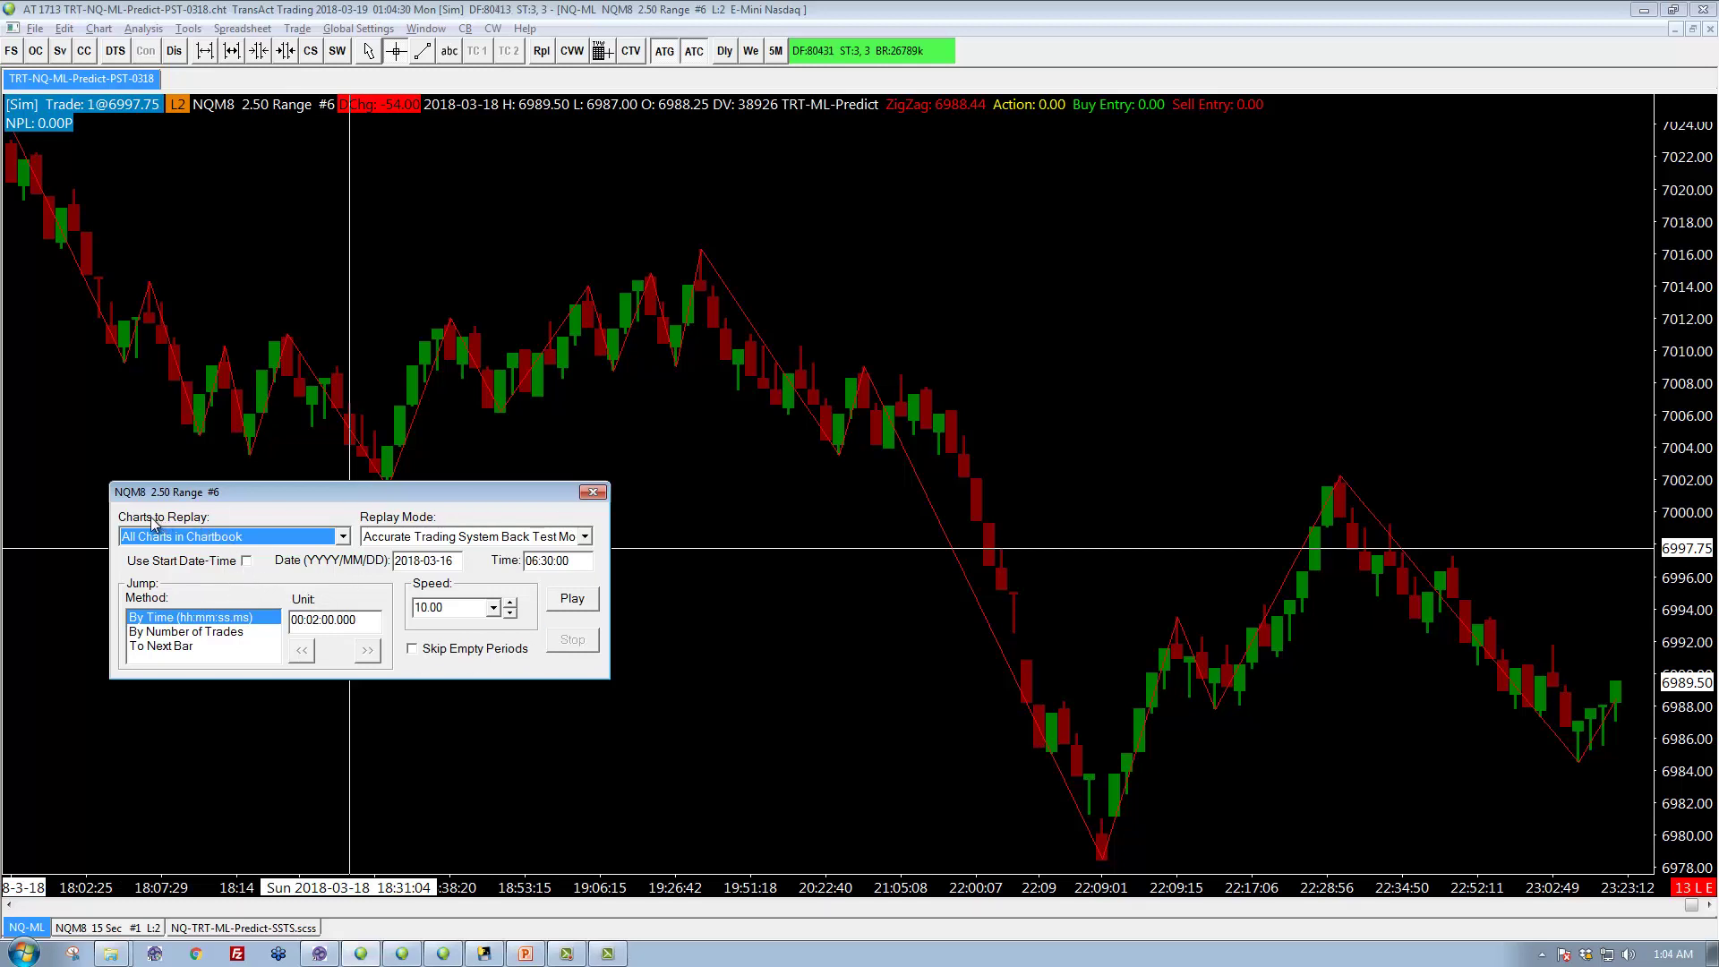
pyautogui.click(343, 541)
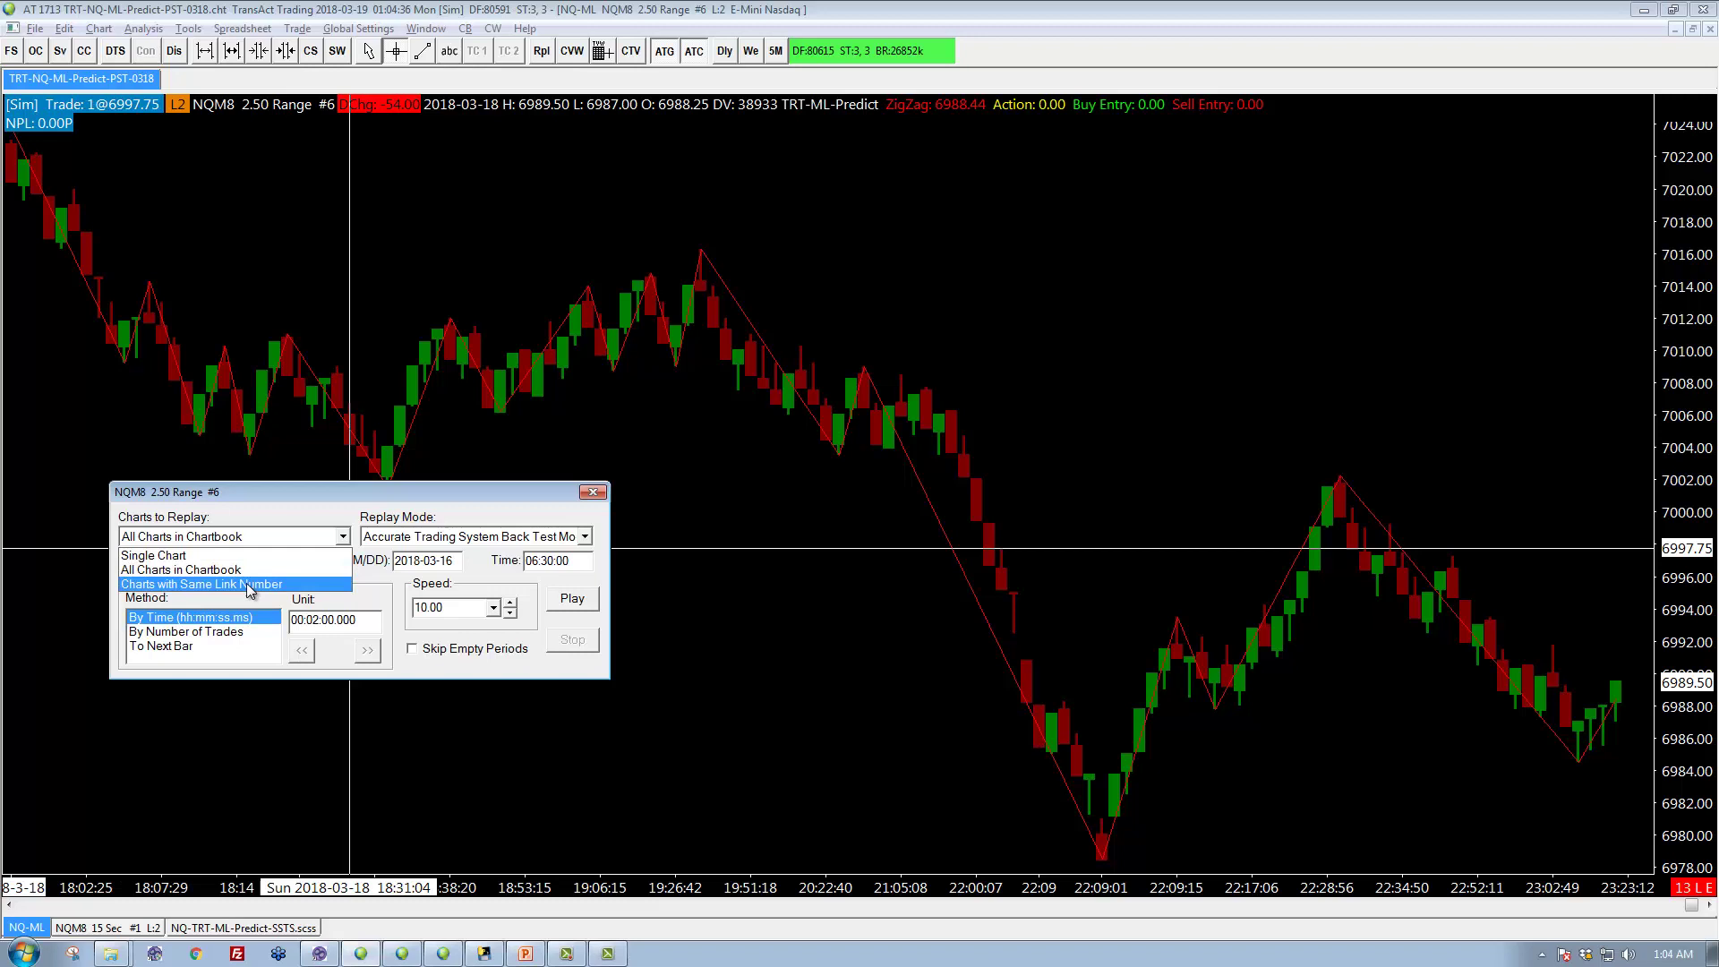
pyautogui.click(204, 576)
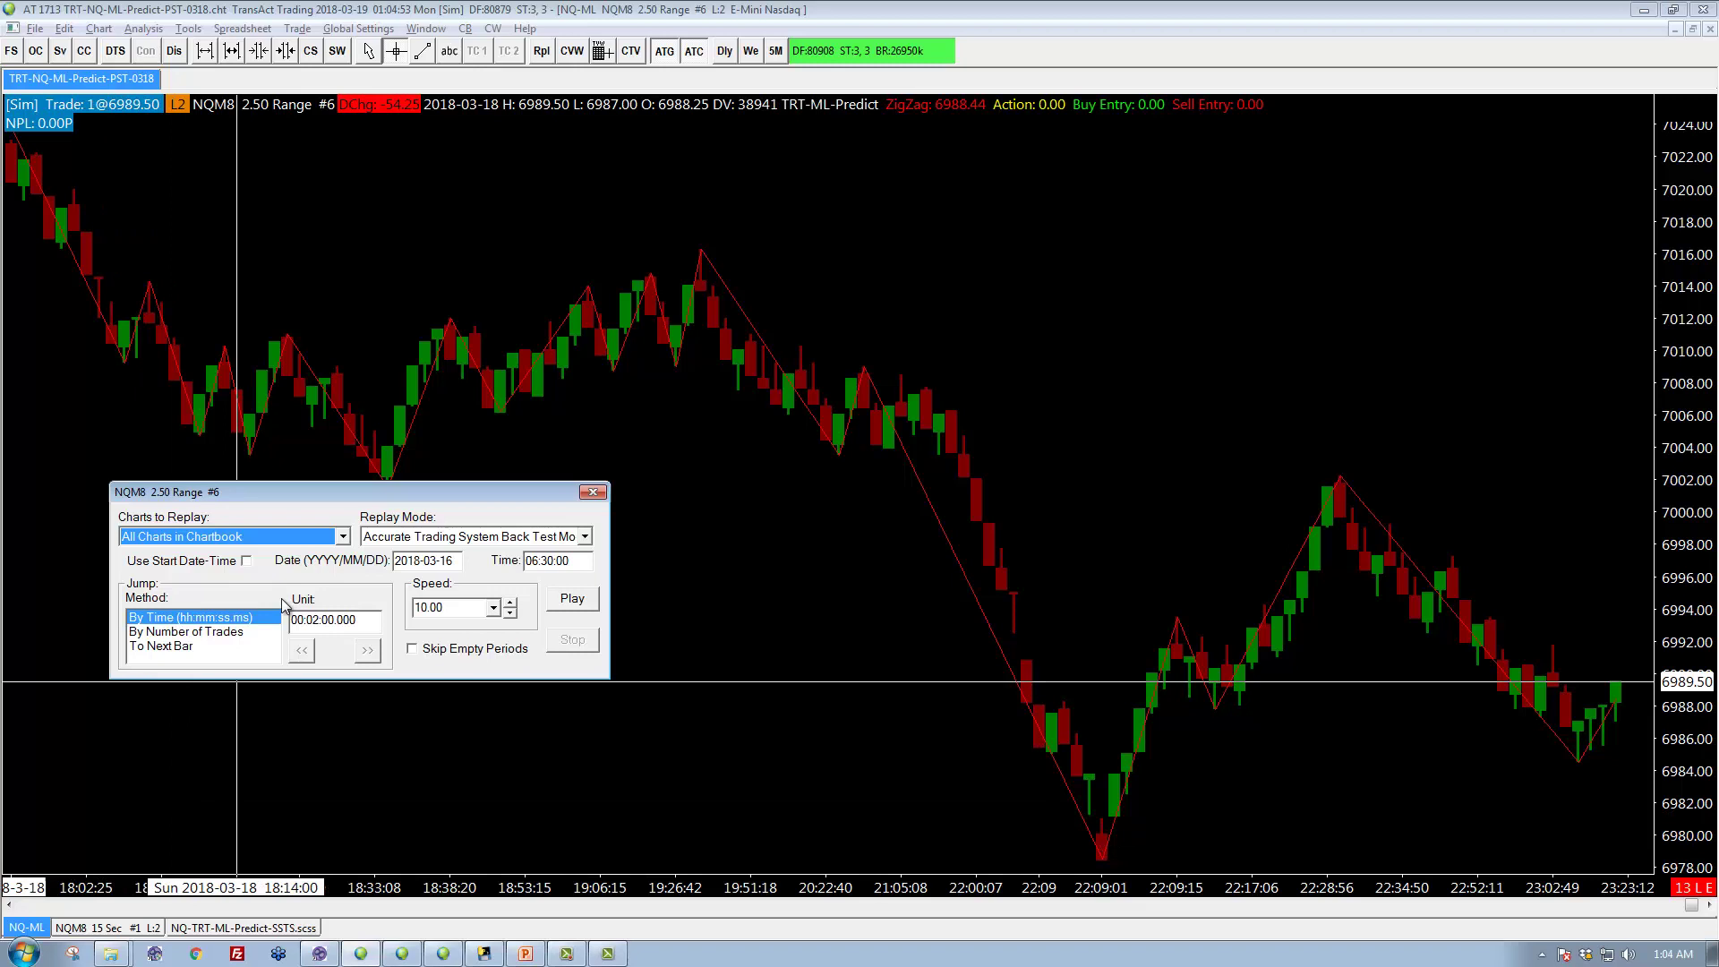
pyautogui.click(587, 538)
pyautogui.click(586, 538)
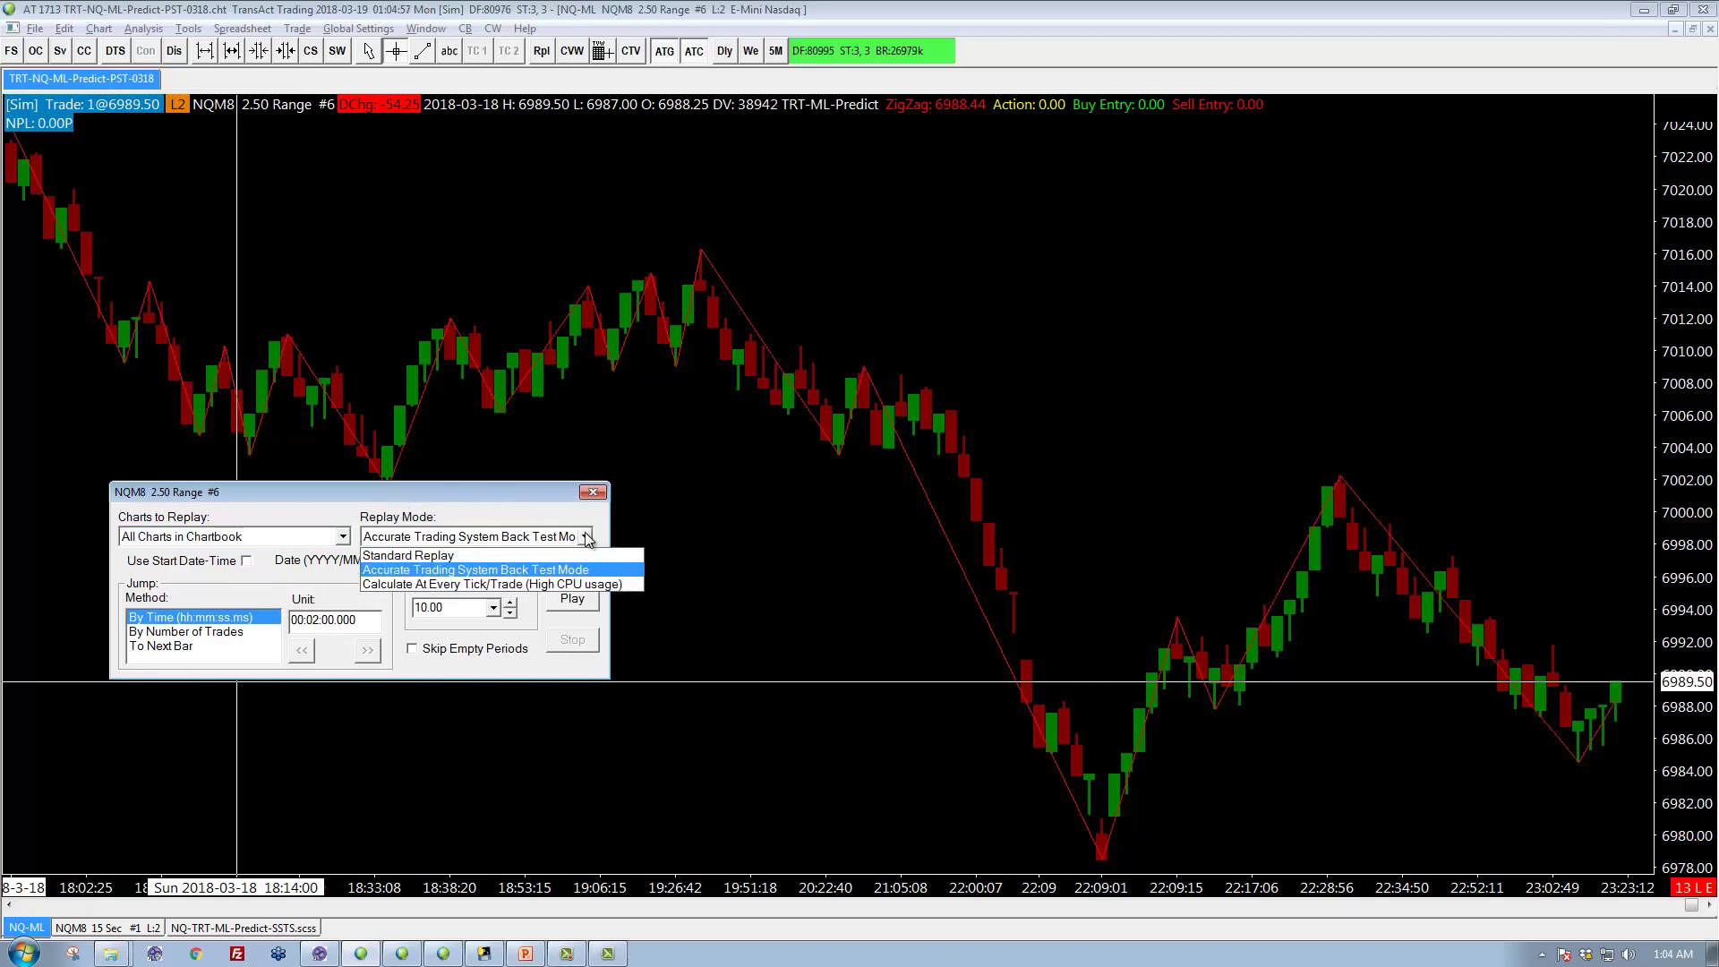
pyautogui.click(494, 571)
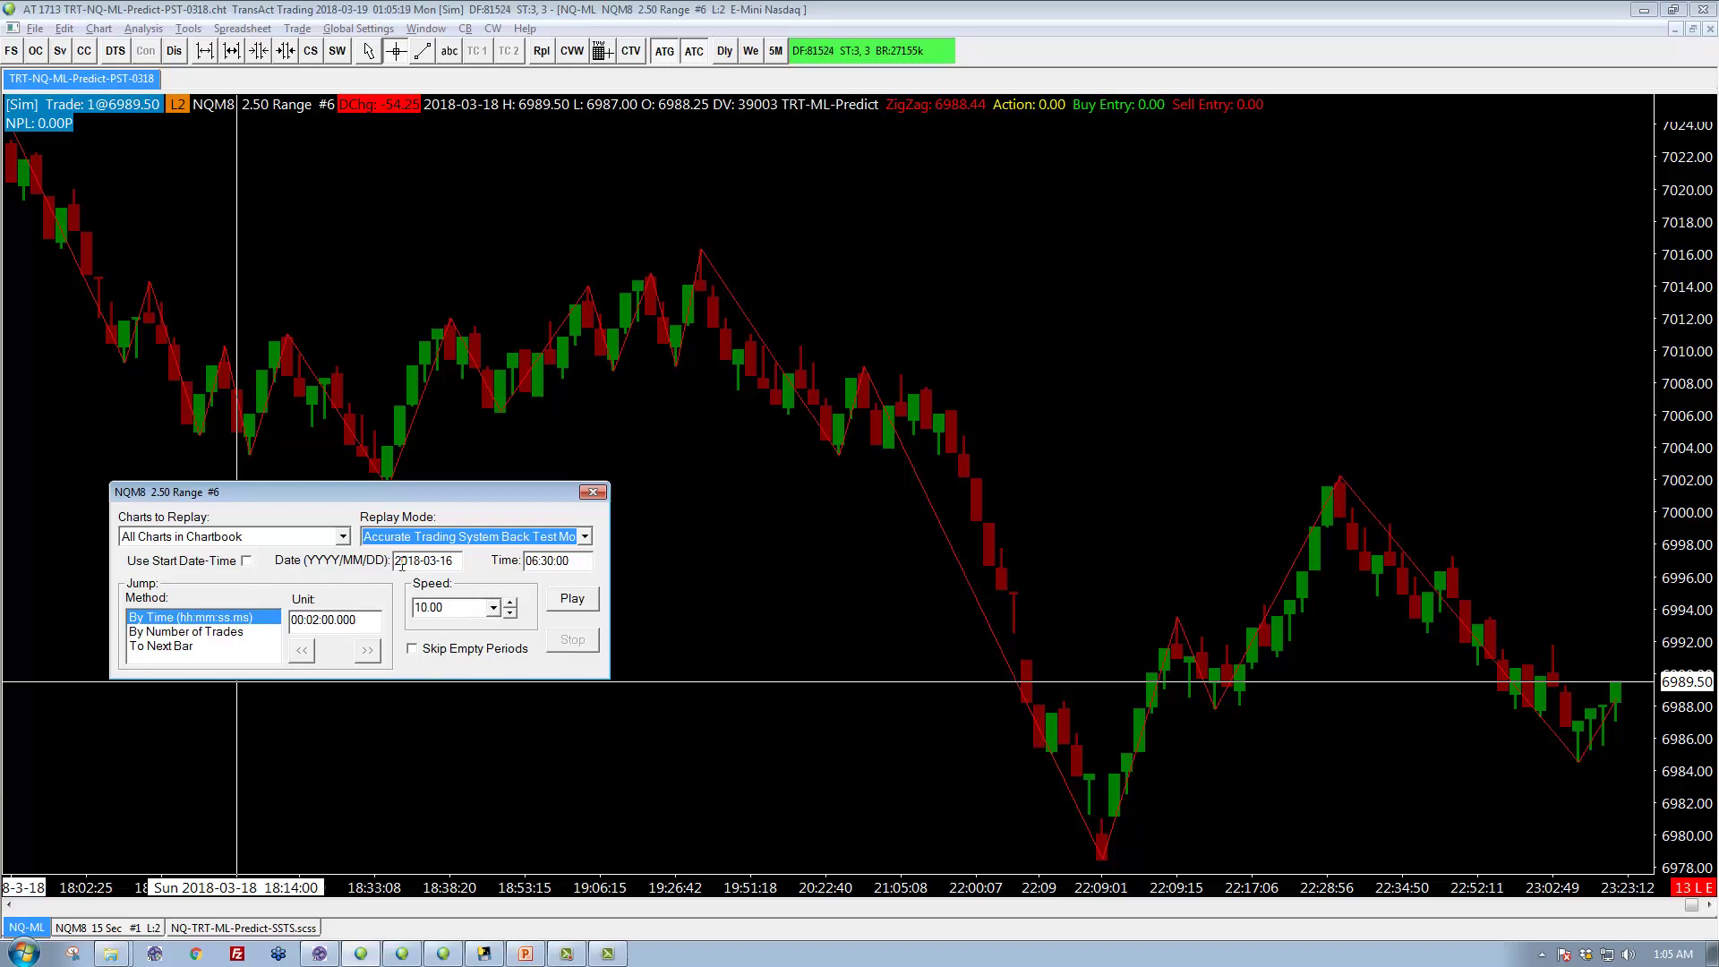
pyautogui.click(247, 564)
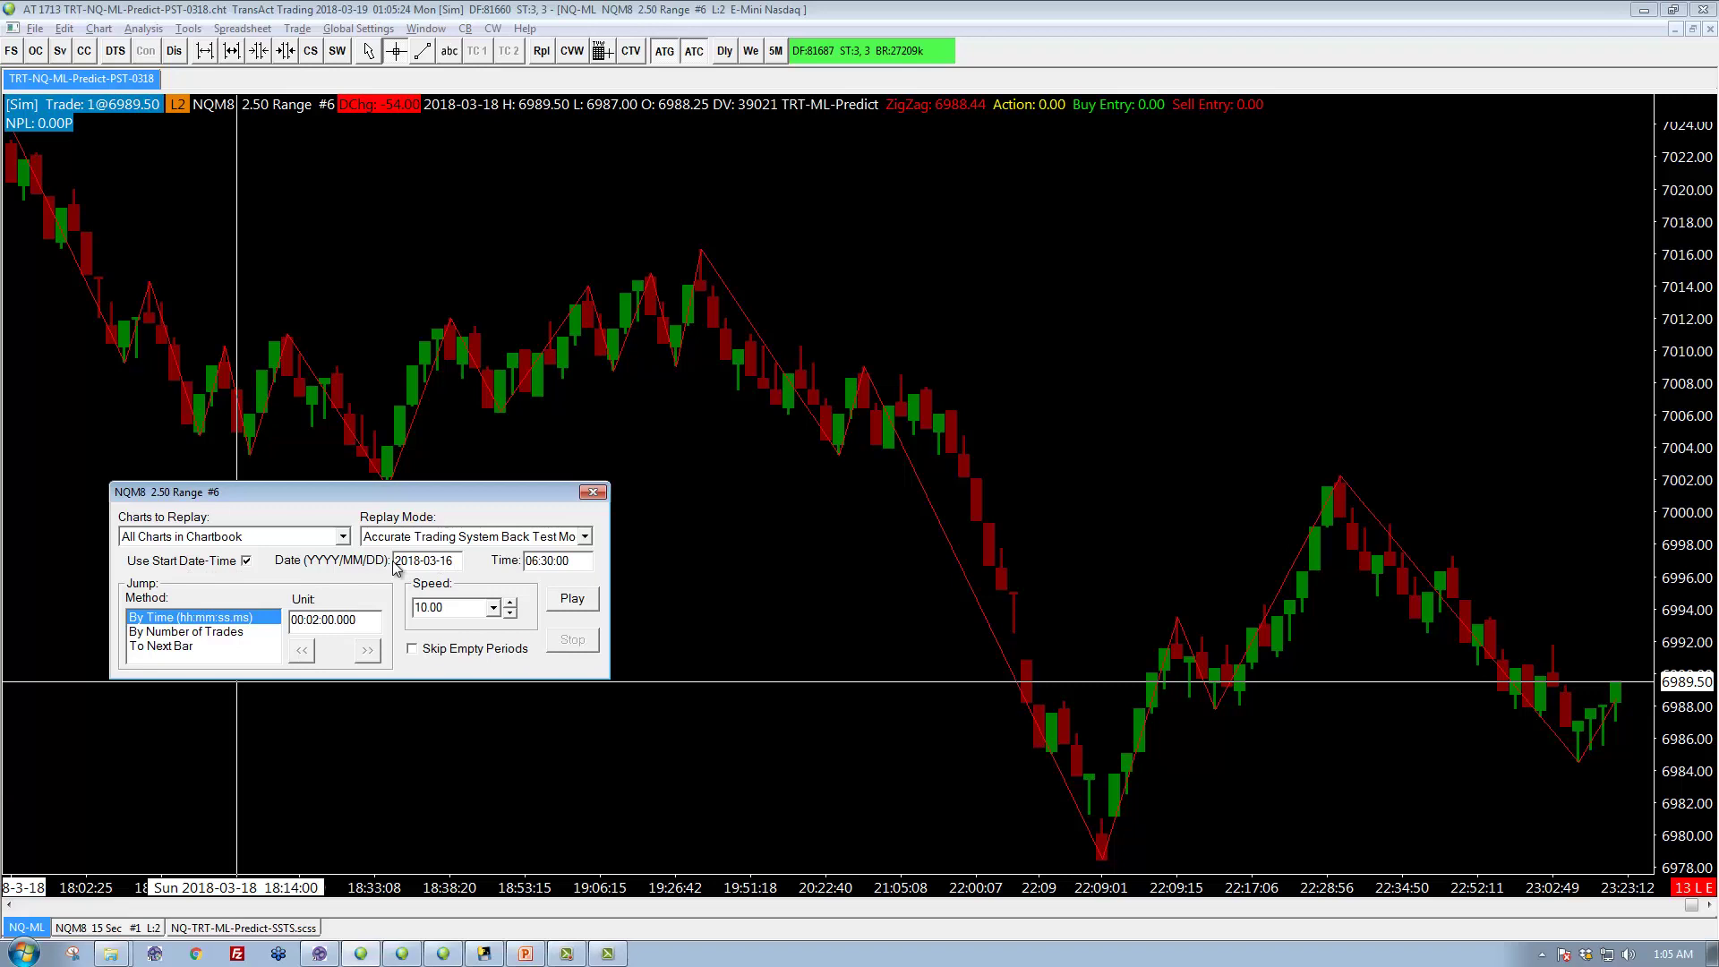
pyautogui.moveTo(394, 561); pyautogui.dragTo(593, 562)
pyautogui.click(492, 609)
pyautogui.click(436, 629)
pyautogui.click(493, 608)
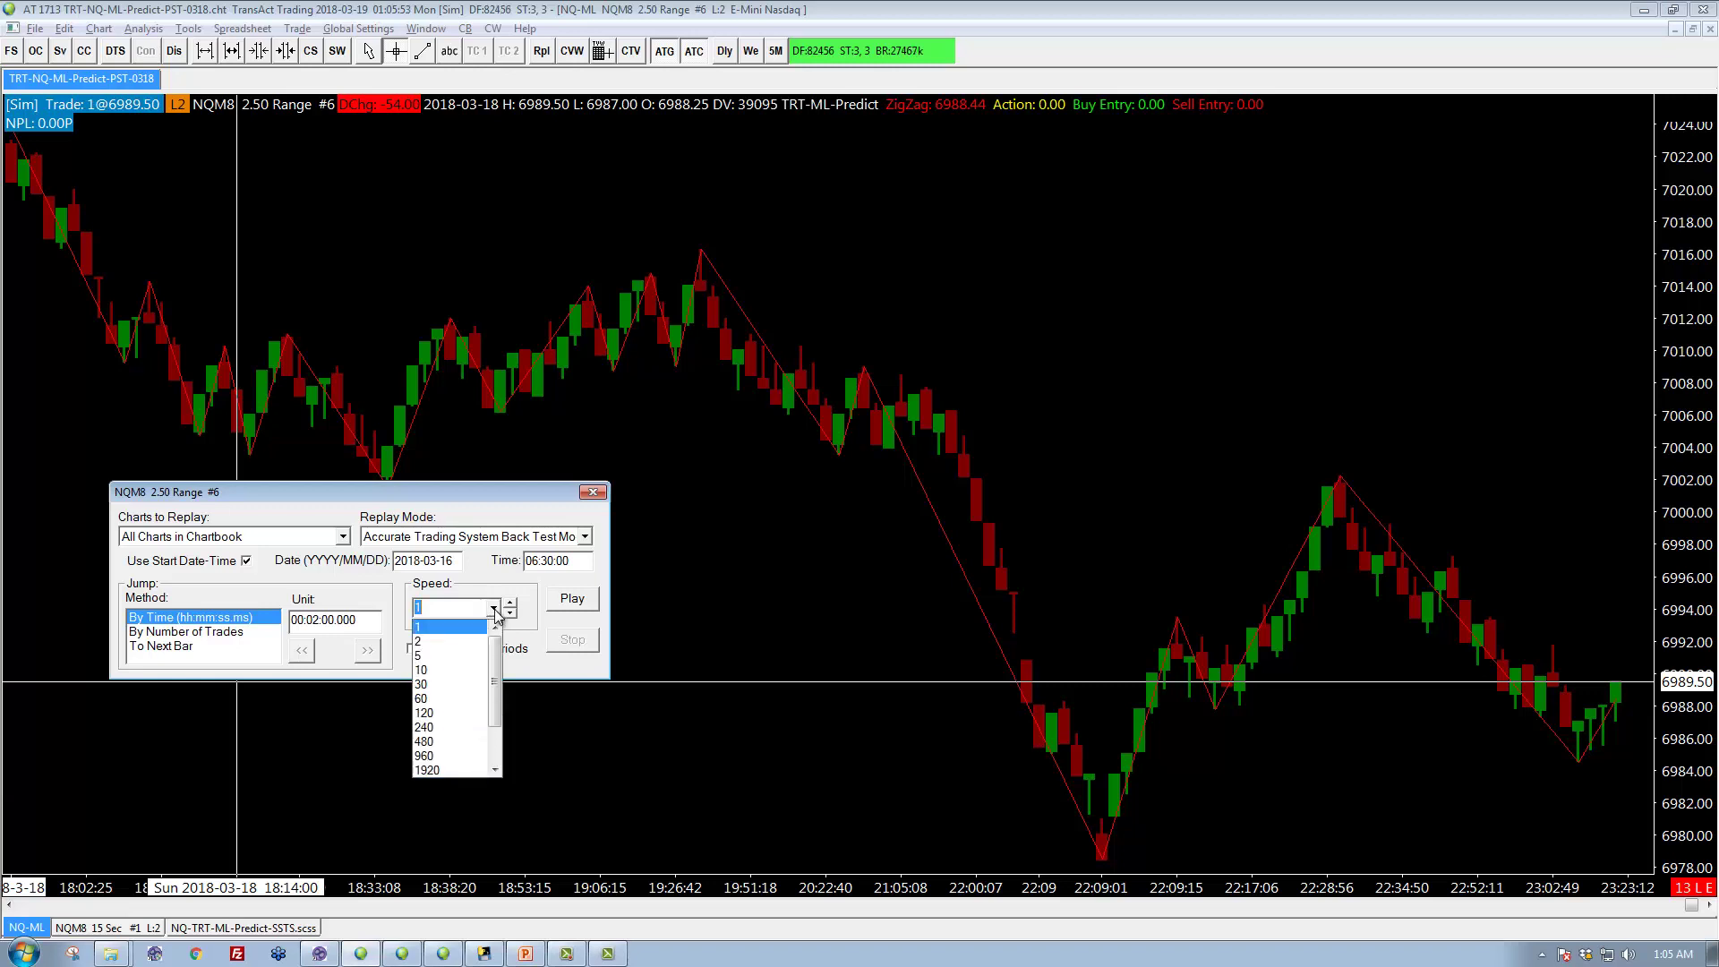
pyautogui.click(432, 672)
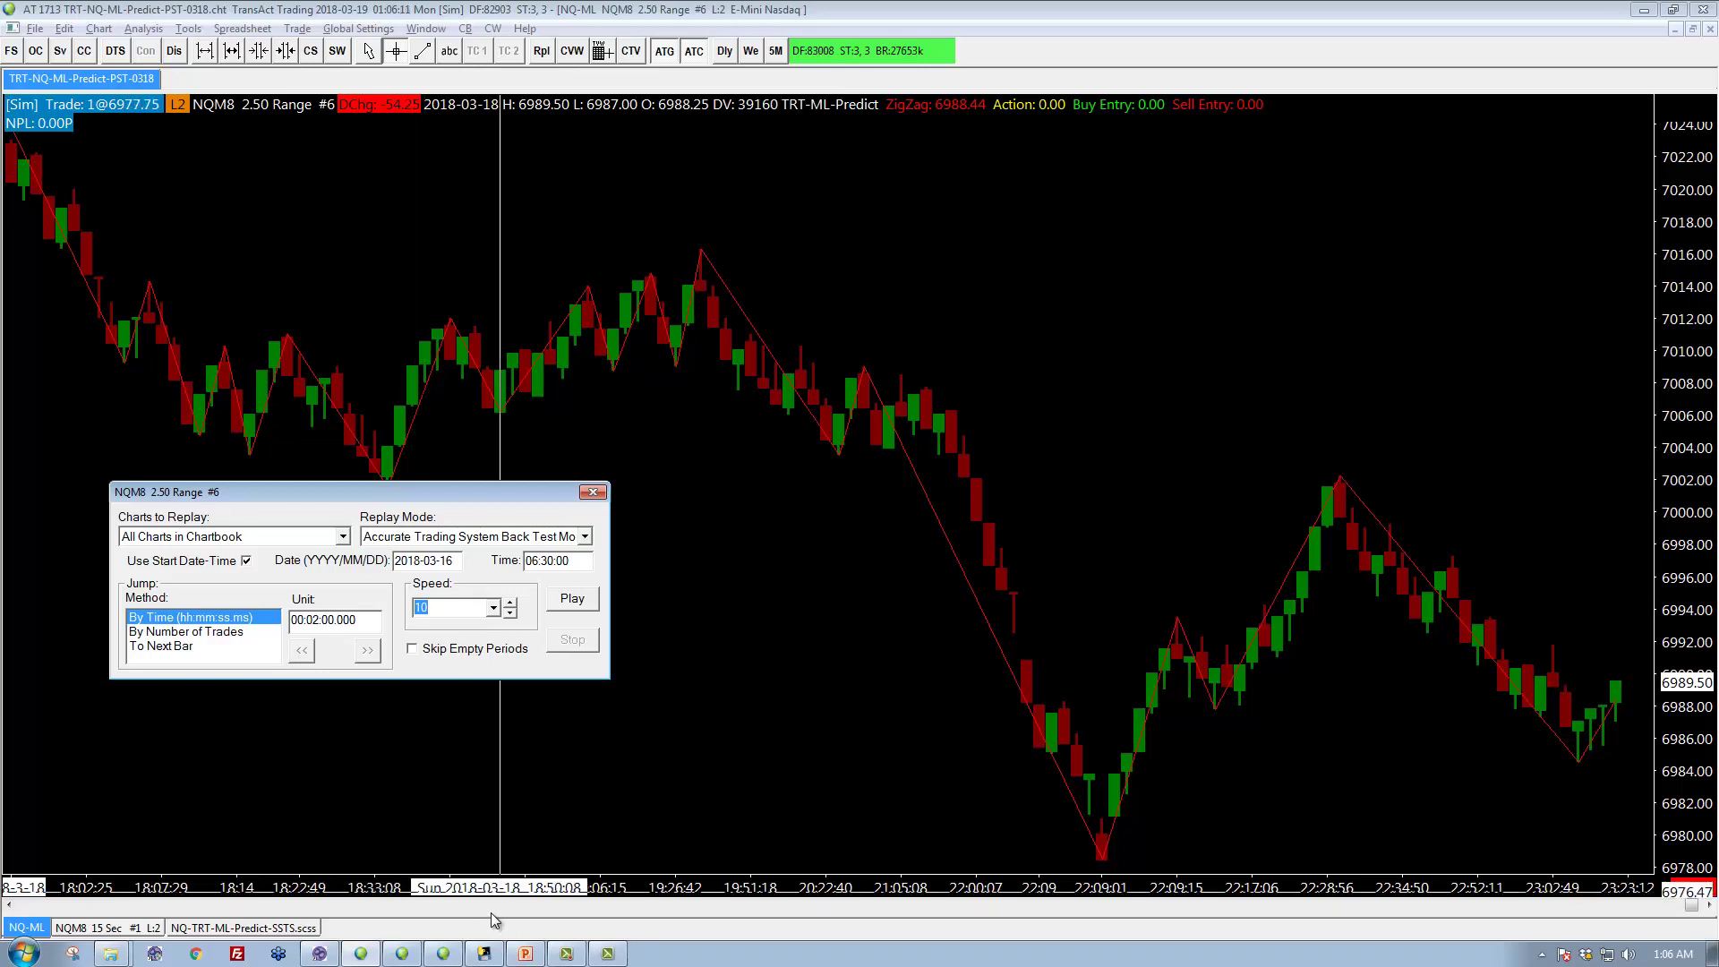
# Step: Check the ML server console, and start the replay with the back test trade data cleared and a 1-second processing step
pyautogui.click(484, 953)
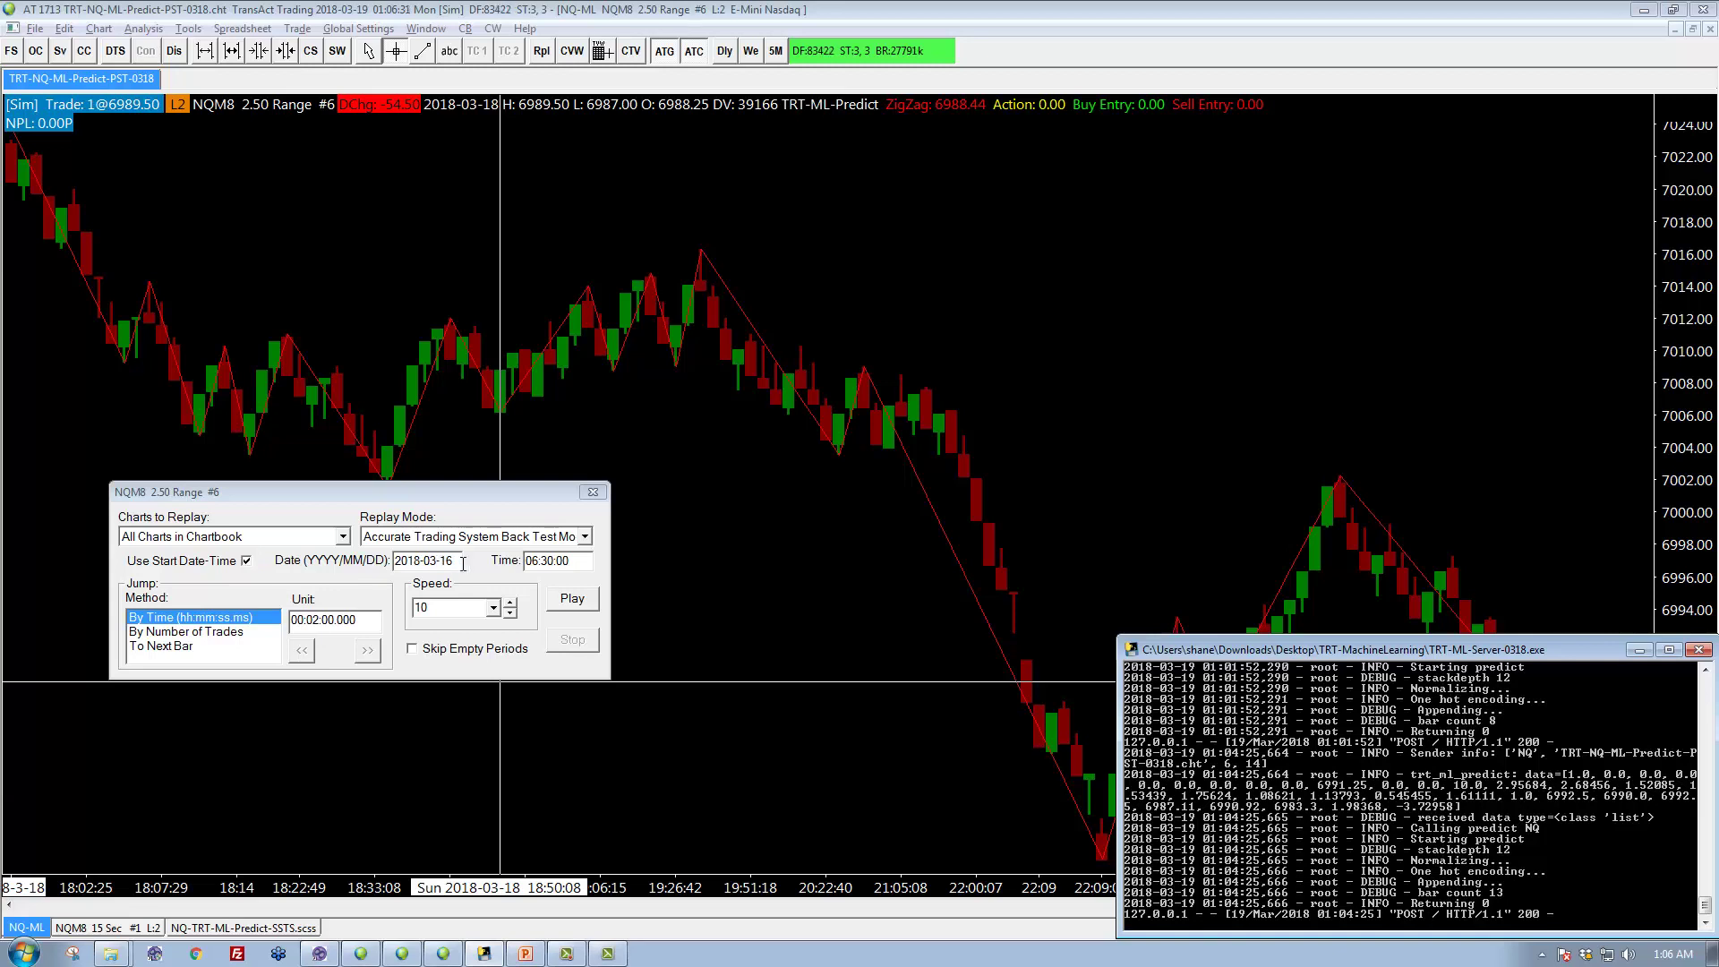
pyautogui.click(572, 599)
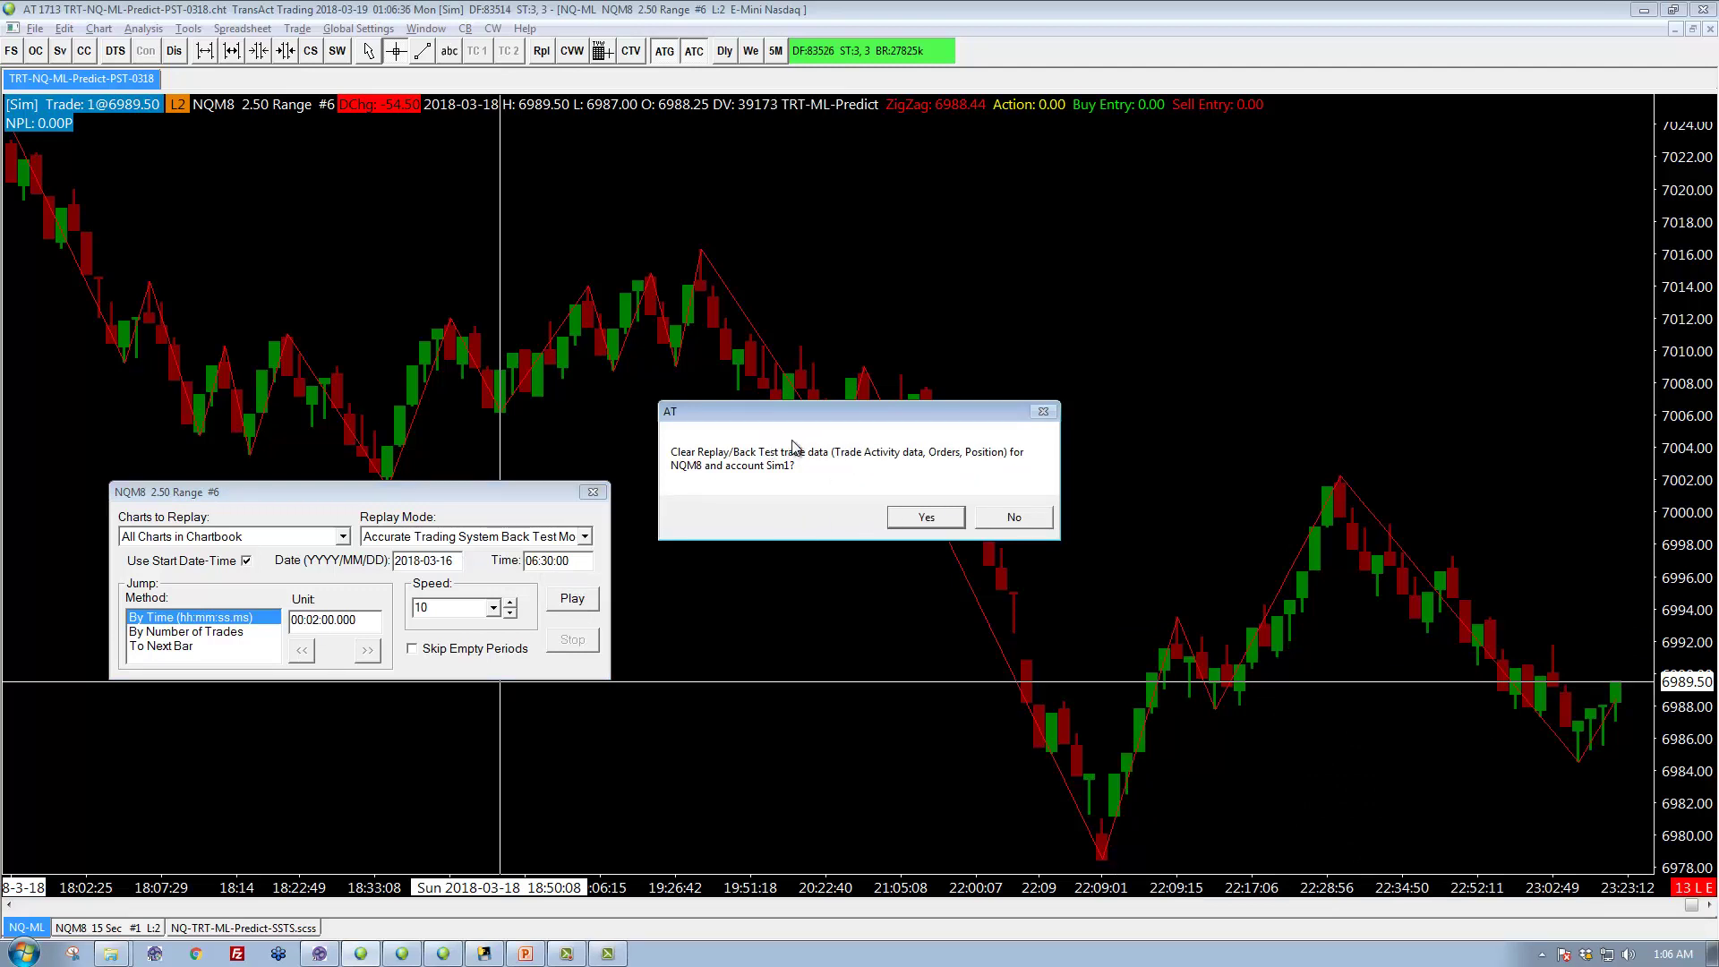
pyautogui.click(926, 518)
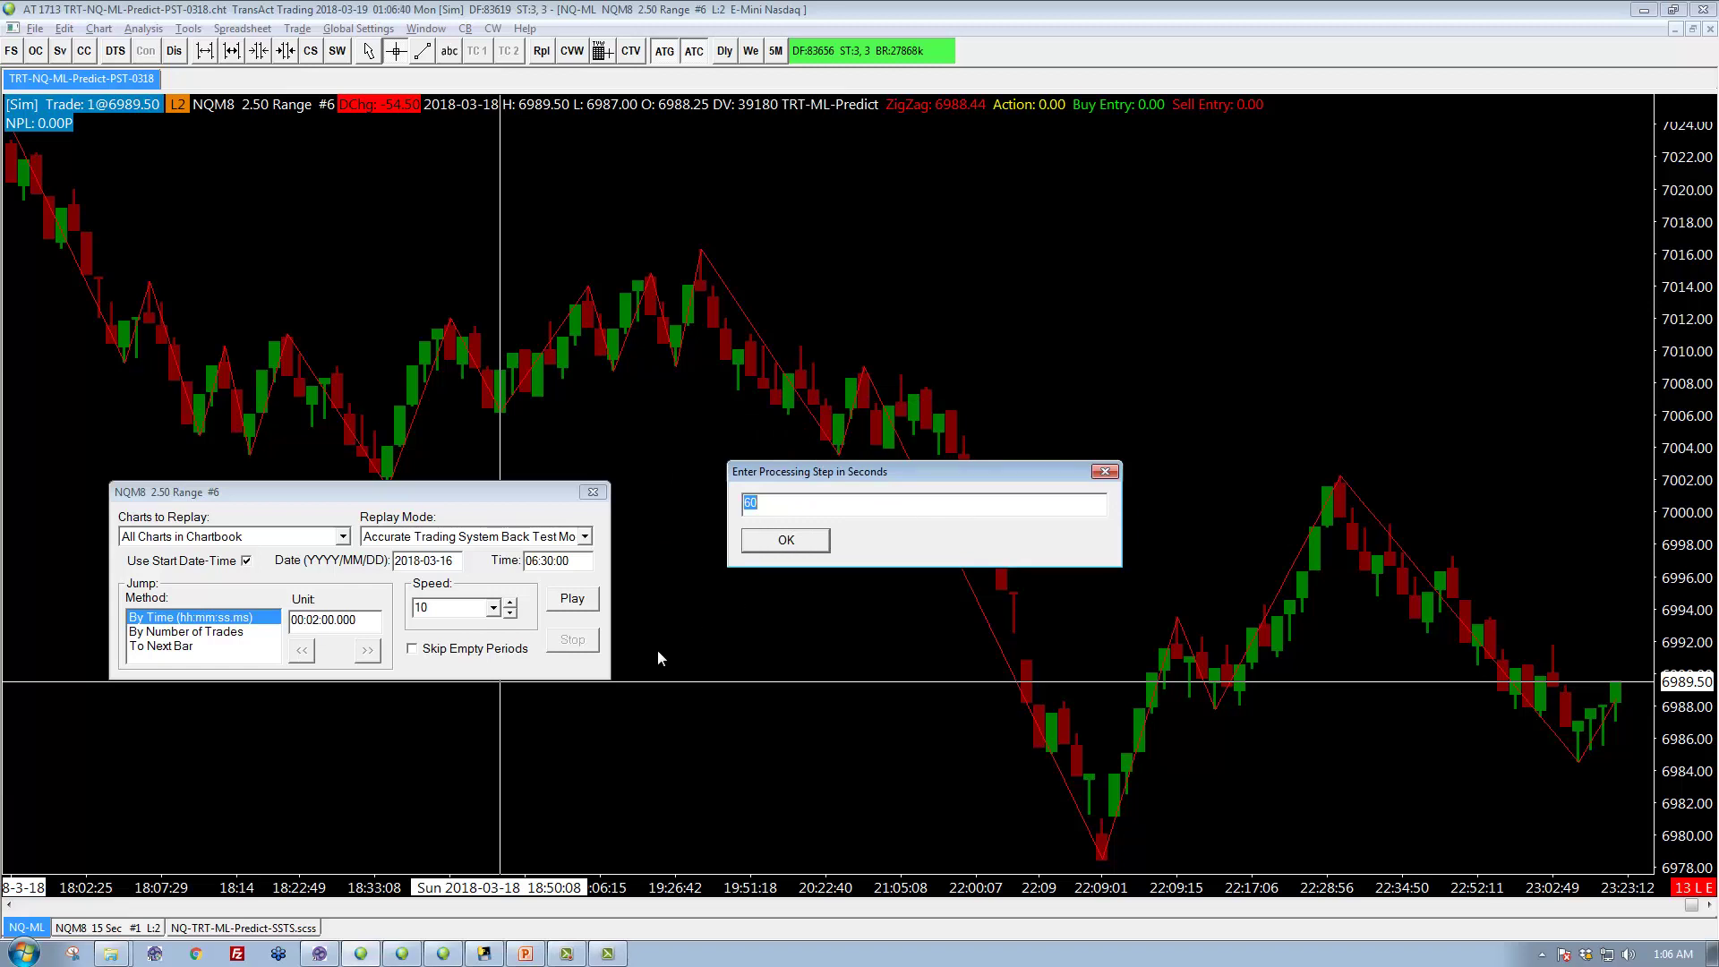
pyautogui.write('1')
pyautogui.click(792, 539)
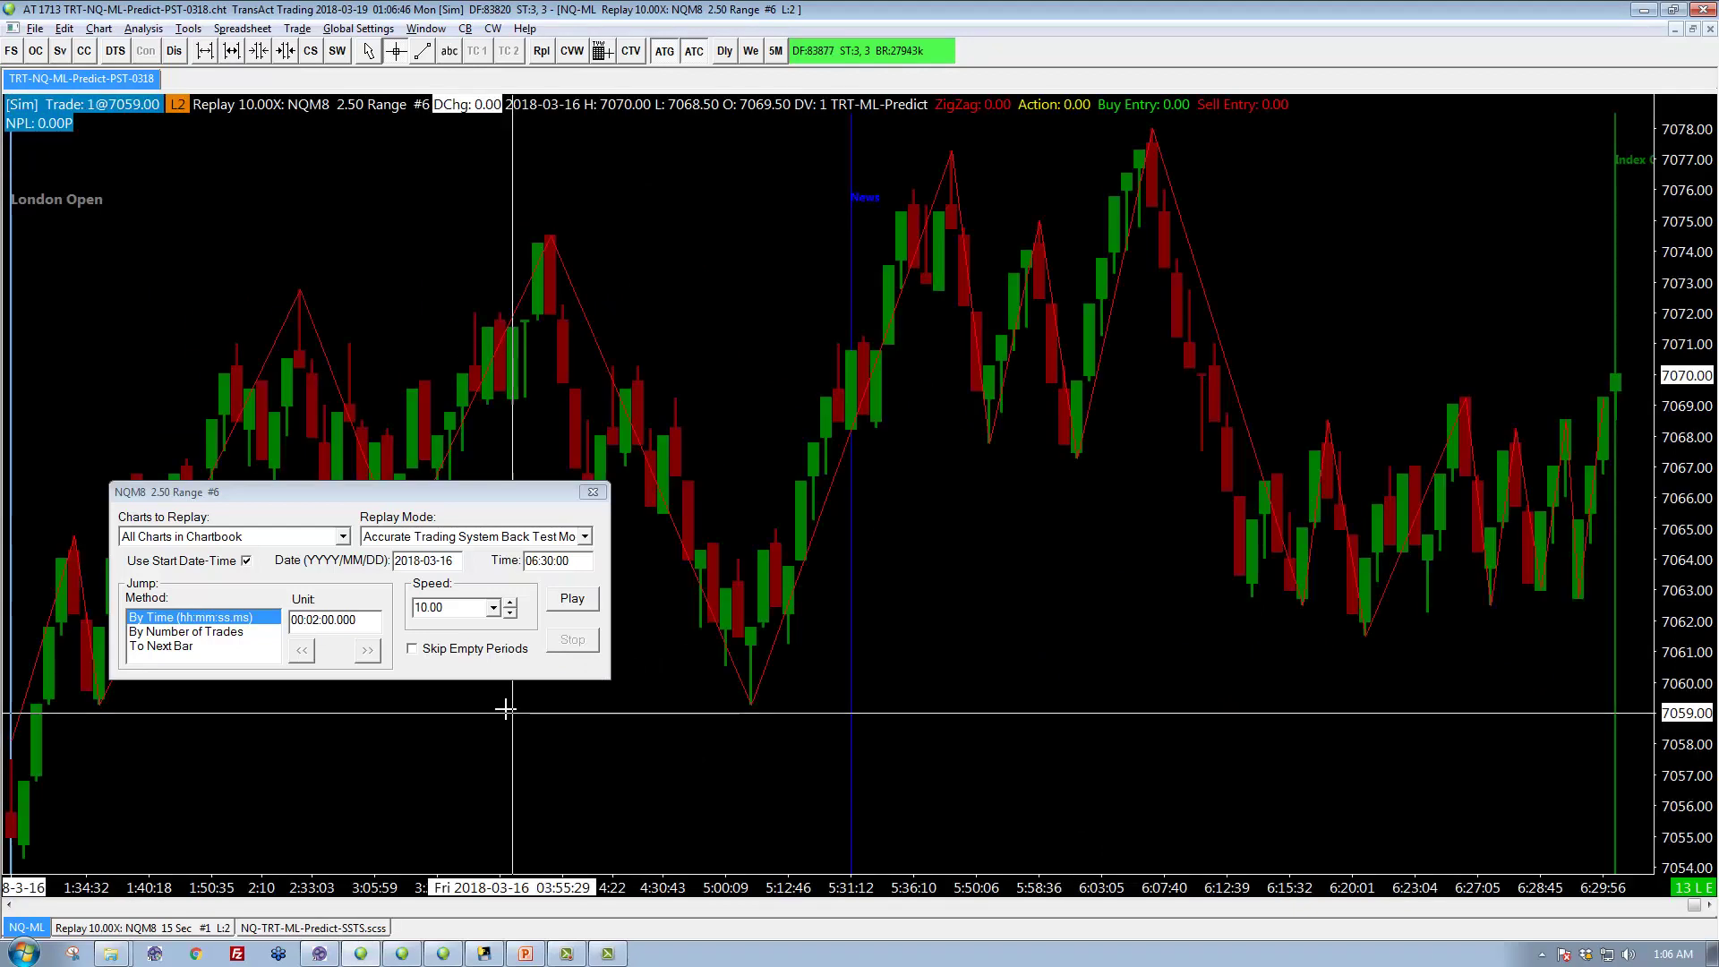
pyautogui.click(572, 598)
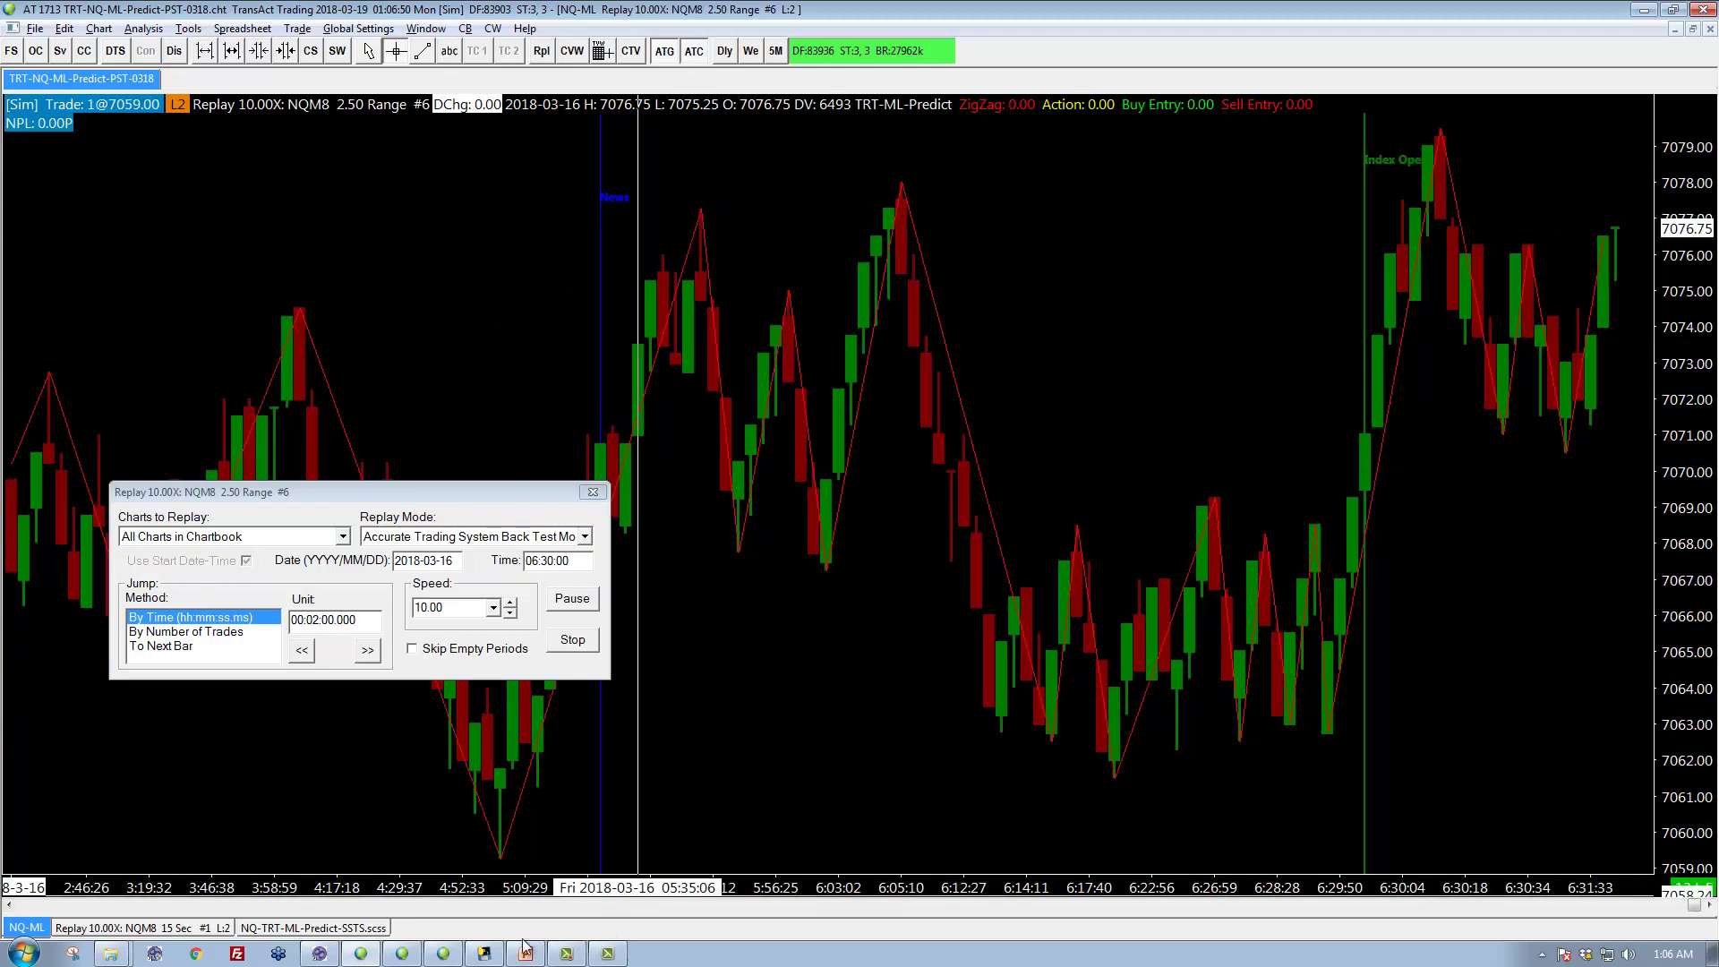
# Step: Bring up the TRT-ML-Server-0318.exe console and place it beside the replay control panel to watch the predictions
pyautogui.click(483, 955)
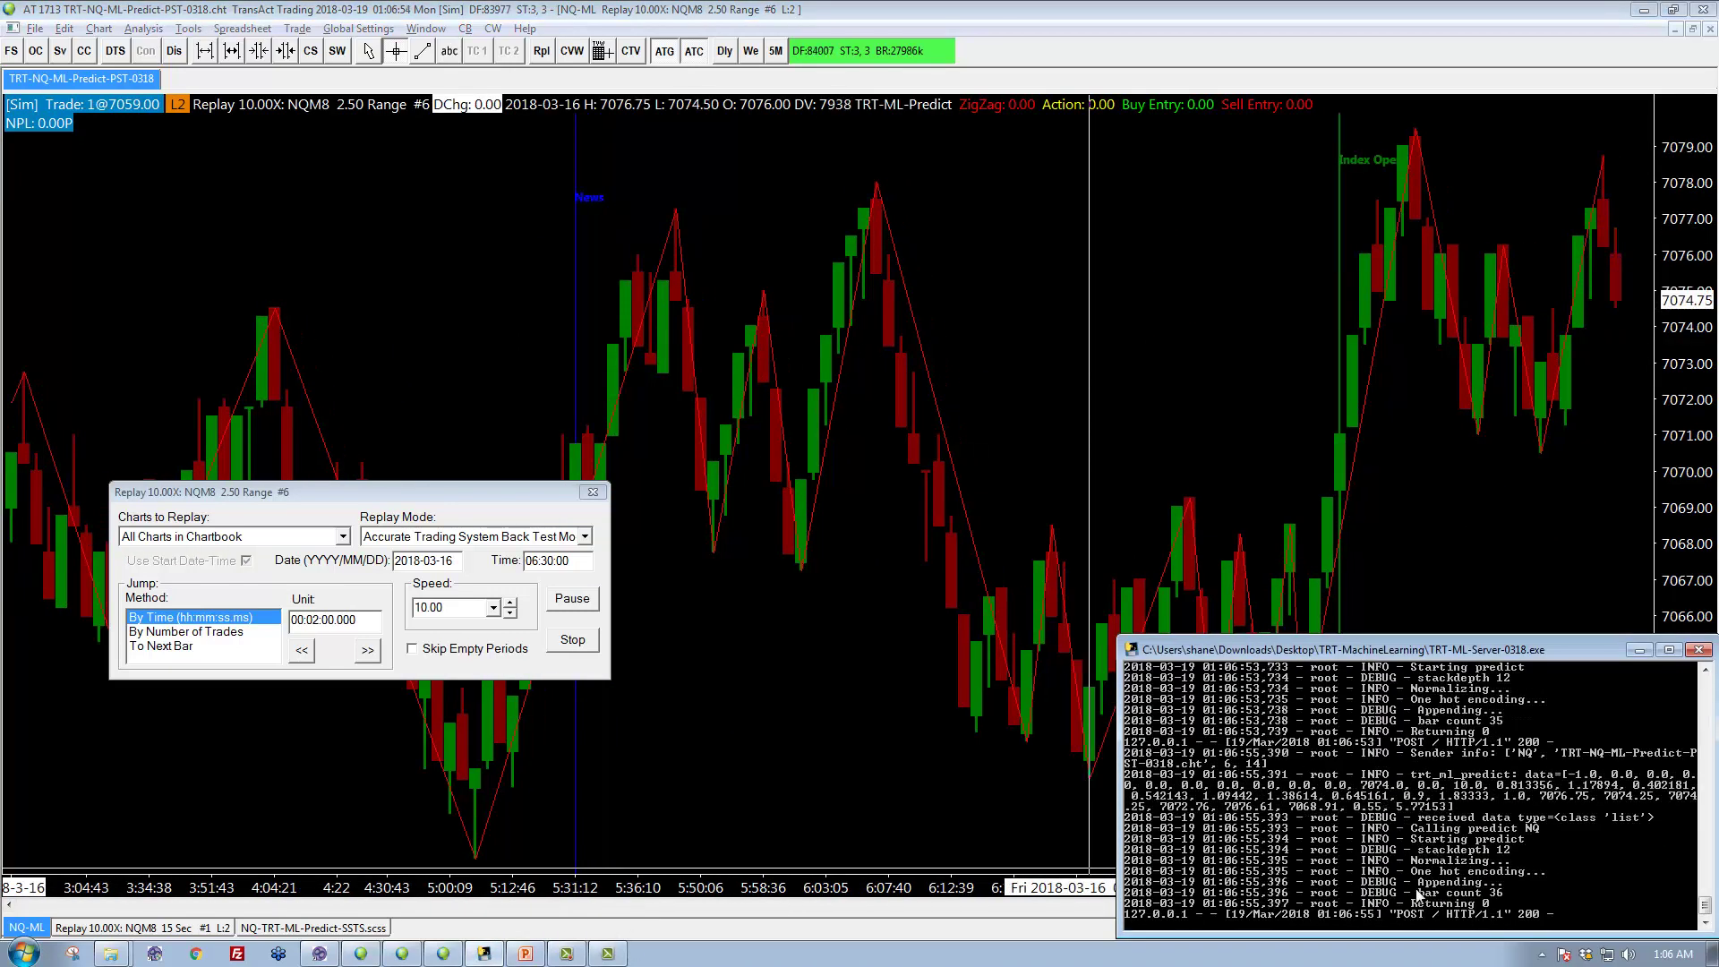
pyautogui.moveTo(1544, 651); pyautogui.dragTo(1256, 641)
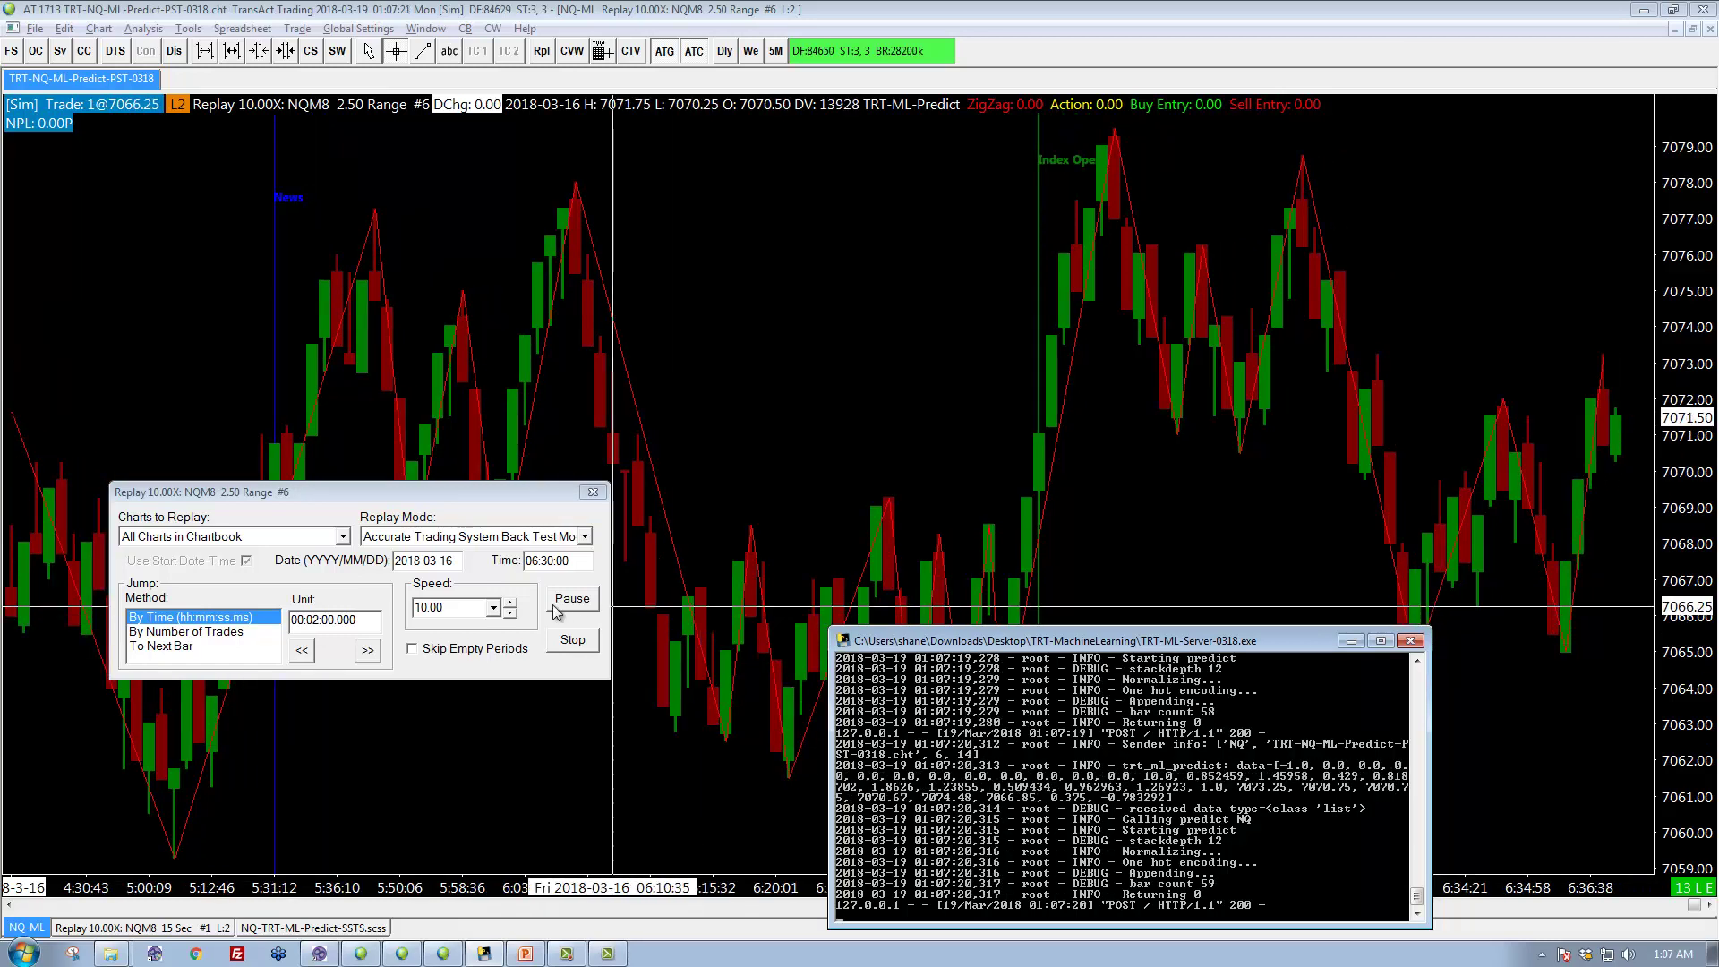
# Step: Shift the ML server console farther from the newest bars and set the replay speed to 30
pyautogui.moveTo(1074, 645); pyautogui.dragTo(948, 644)
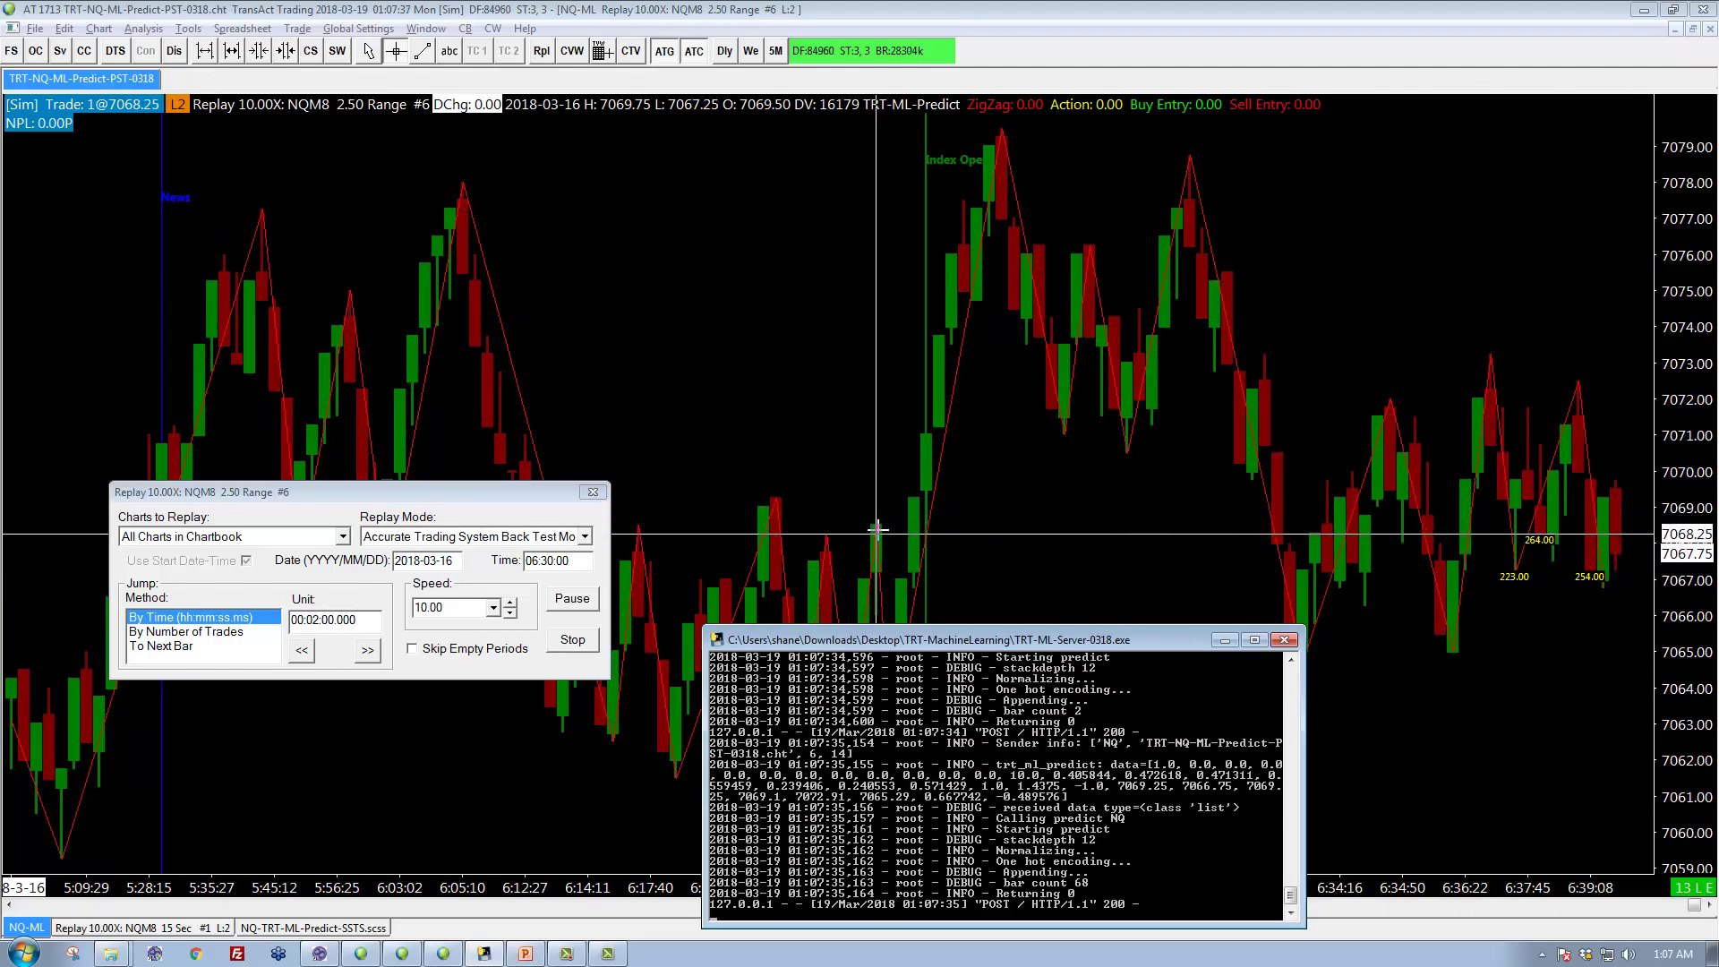
pyautogui.click(494, 609)
pyautogui.click(448, 685)
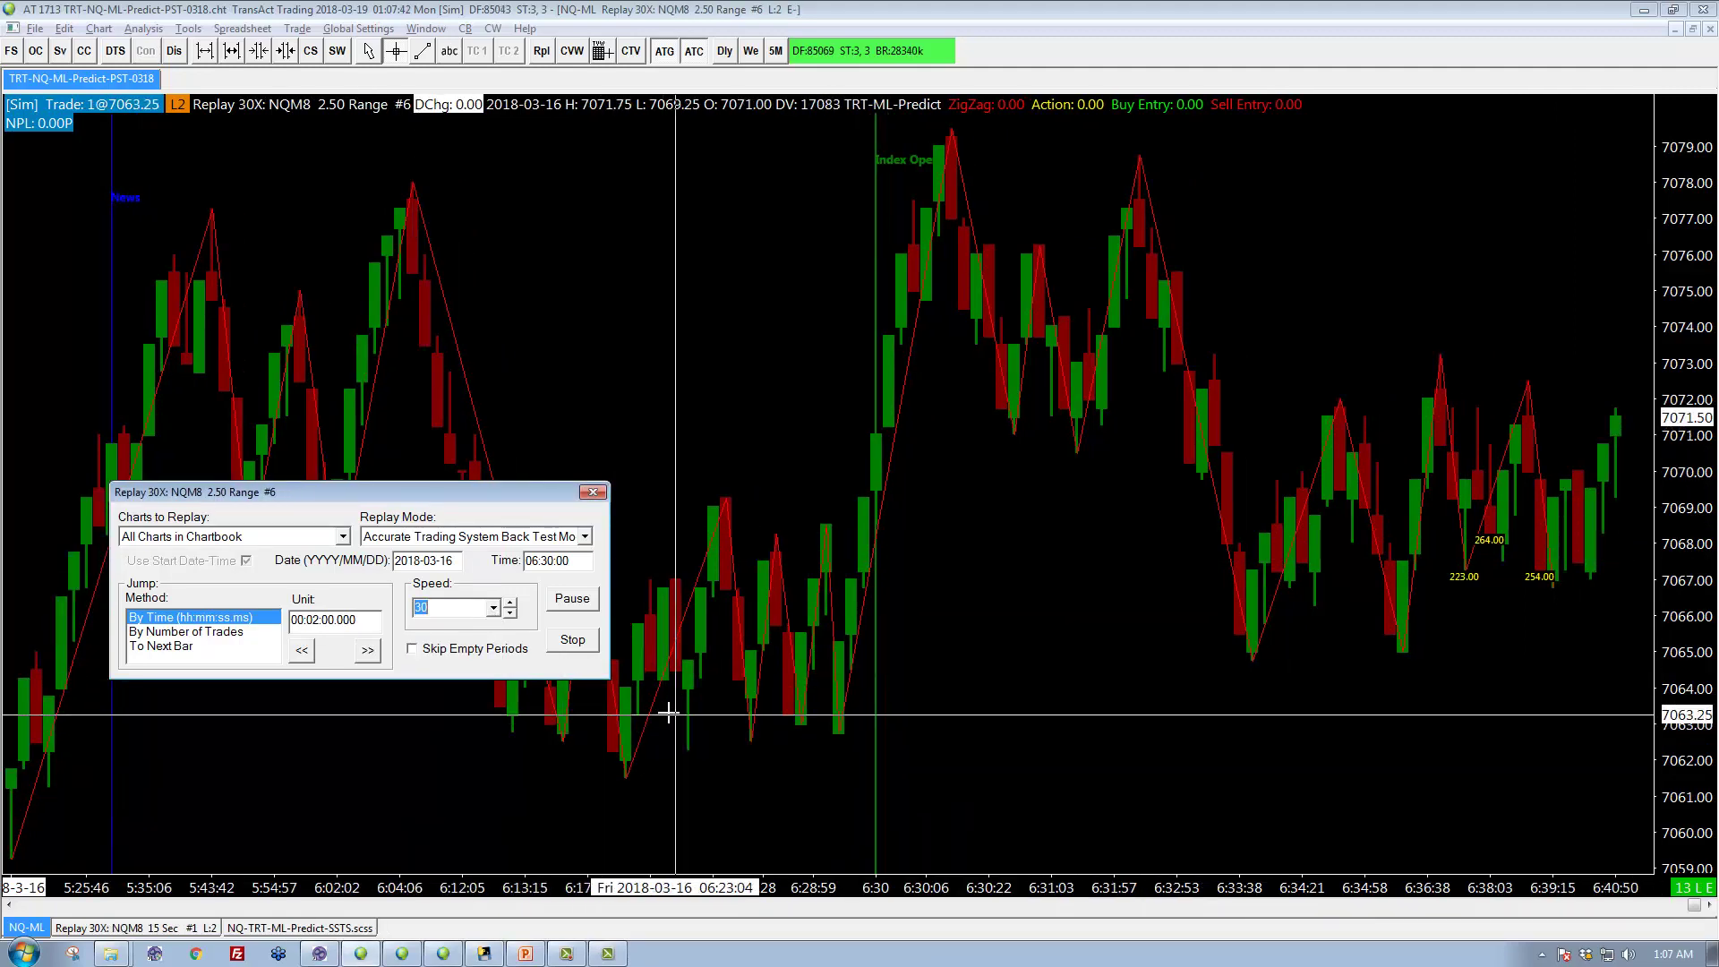
# Step: Pause and resume the replay at intervals to examine the predictions, stopping to inspect the open short trade with its stop and limit orders
pyautogui.click(573, 600)
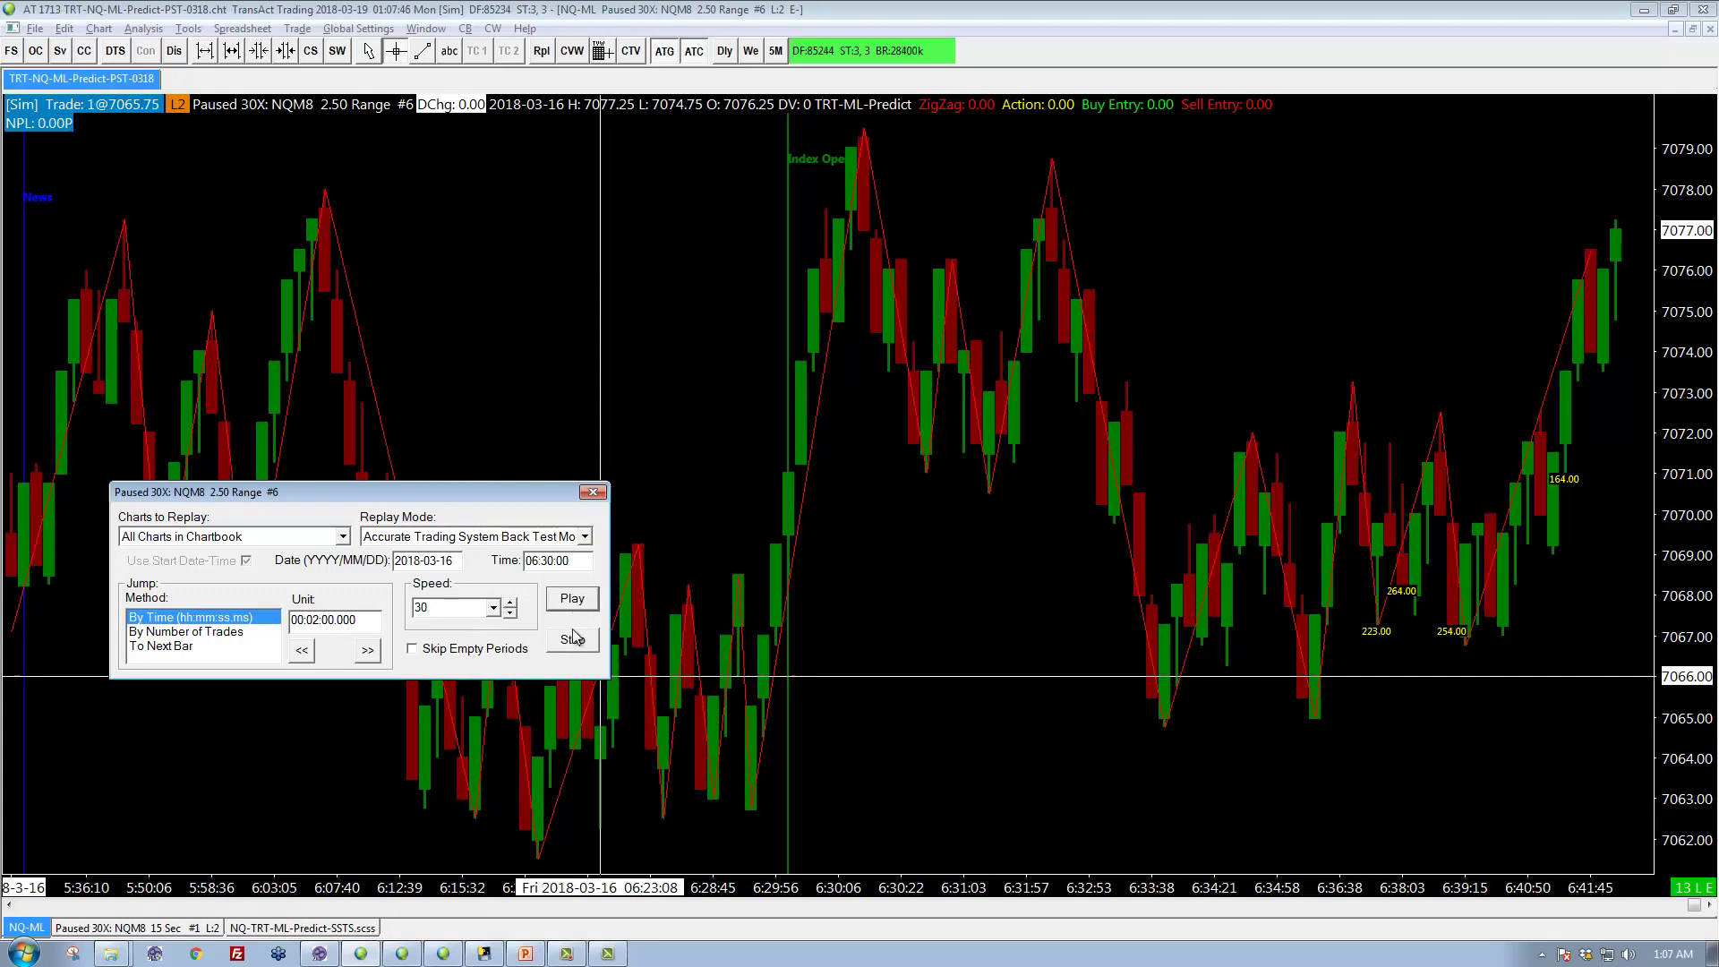
pyautogui.click(577, 604)
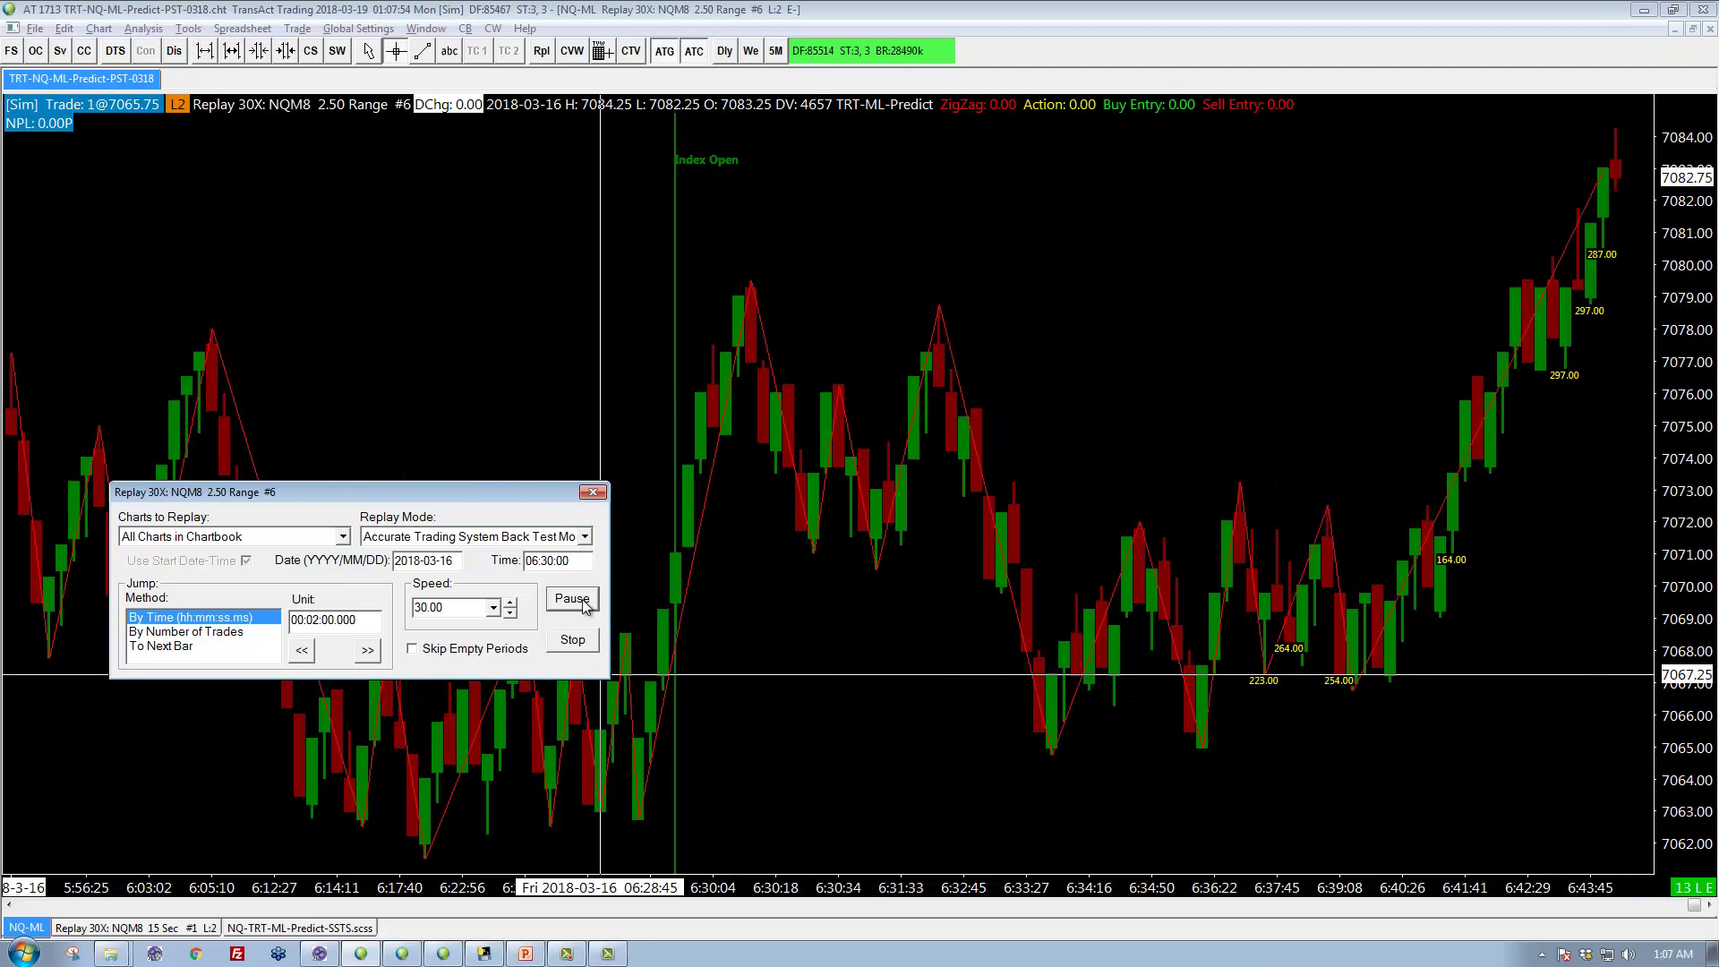
pyautogui.click(574, 602)
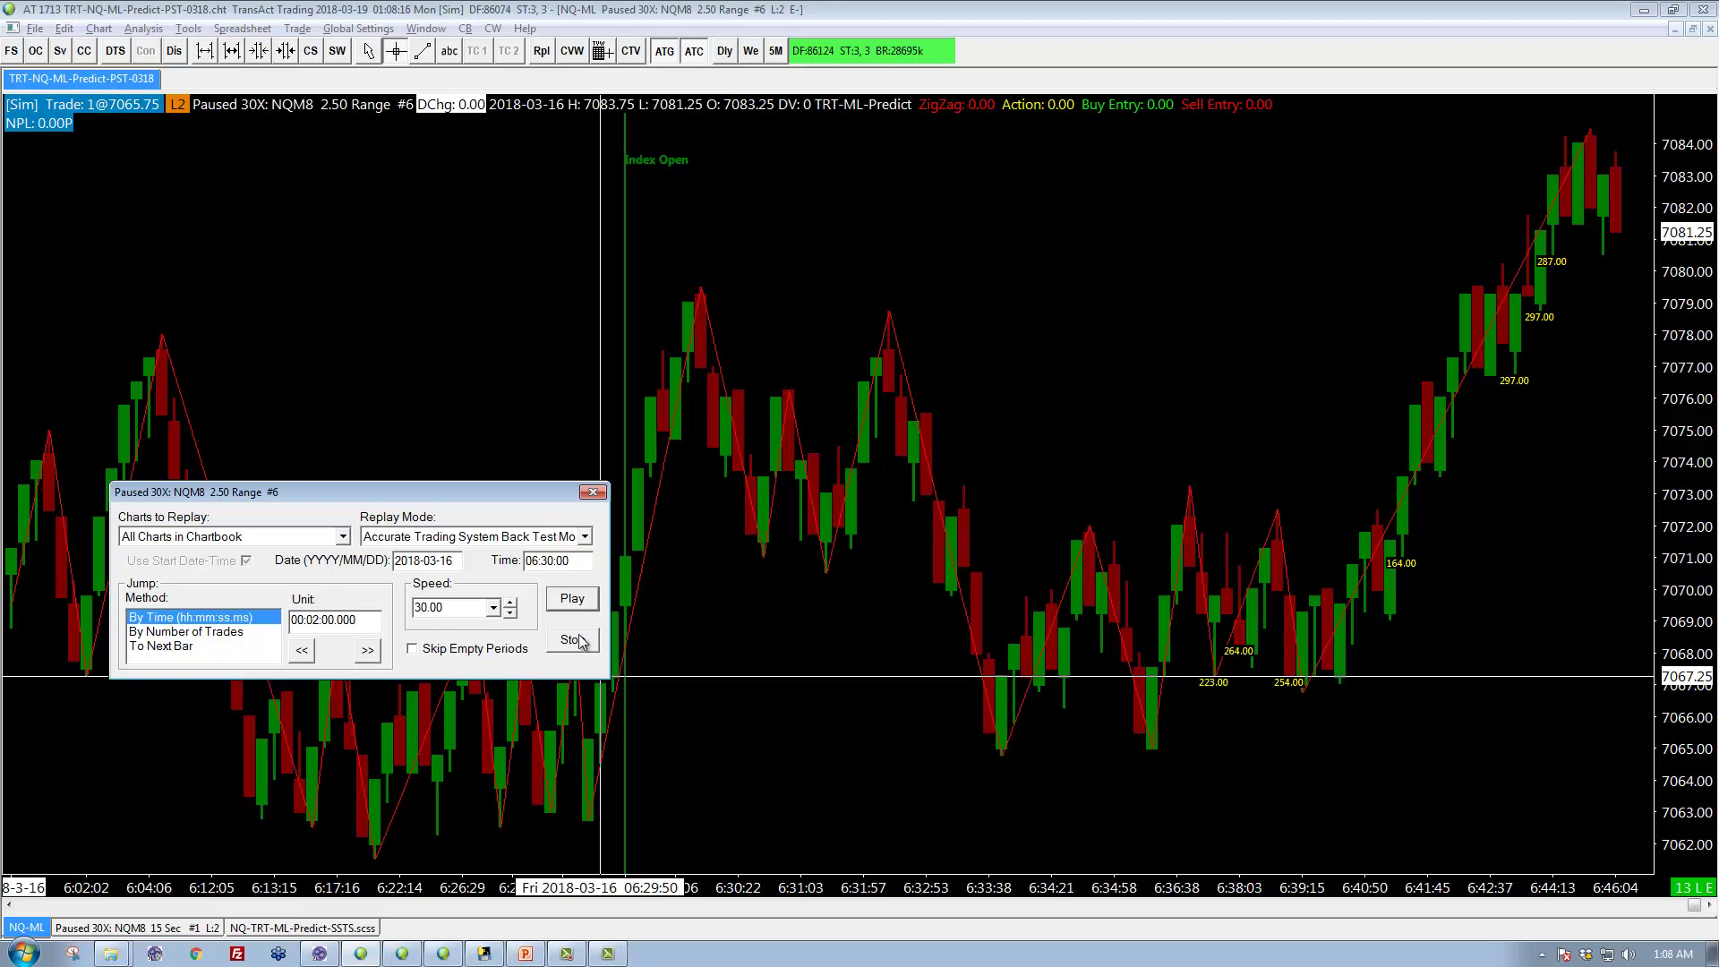
pyautogui.click(571, 602)
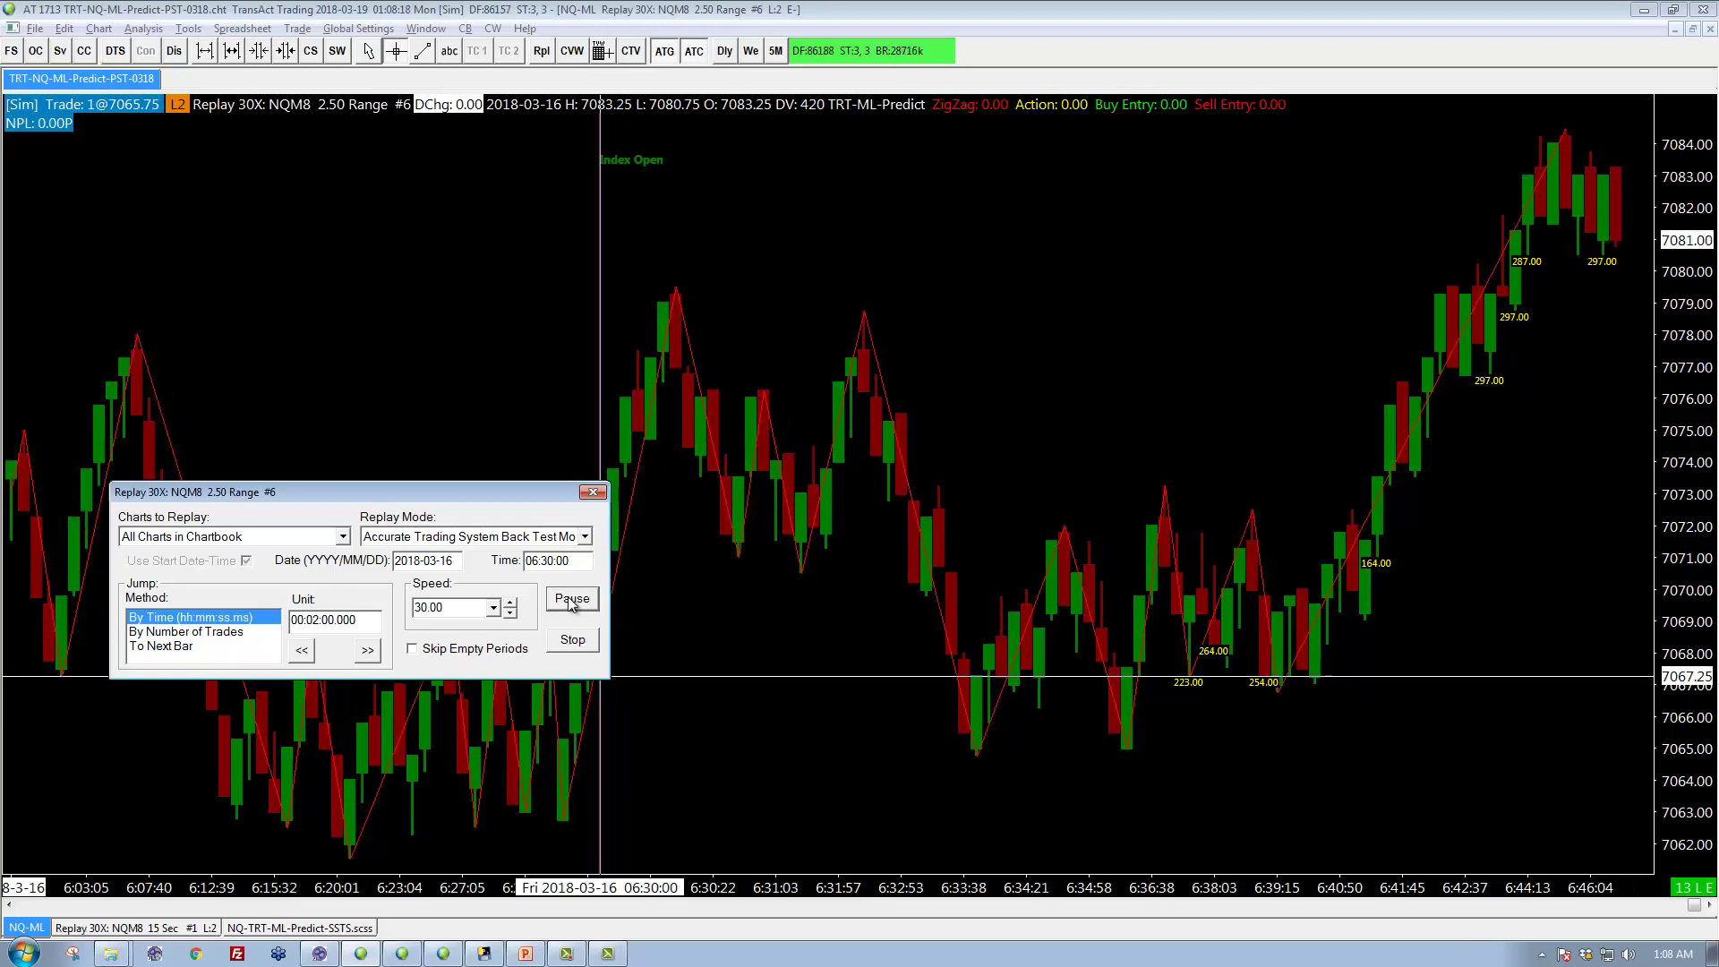
pyautogui.click(571, 602)
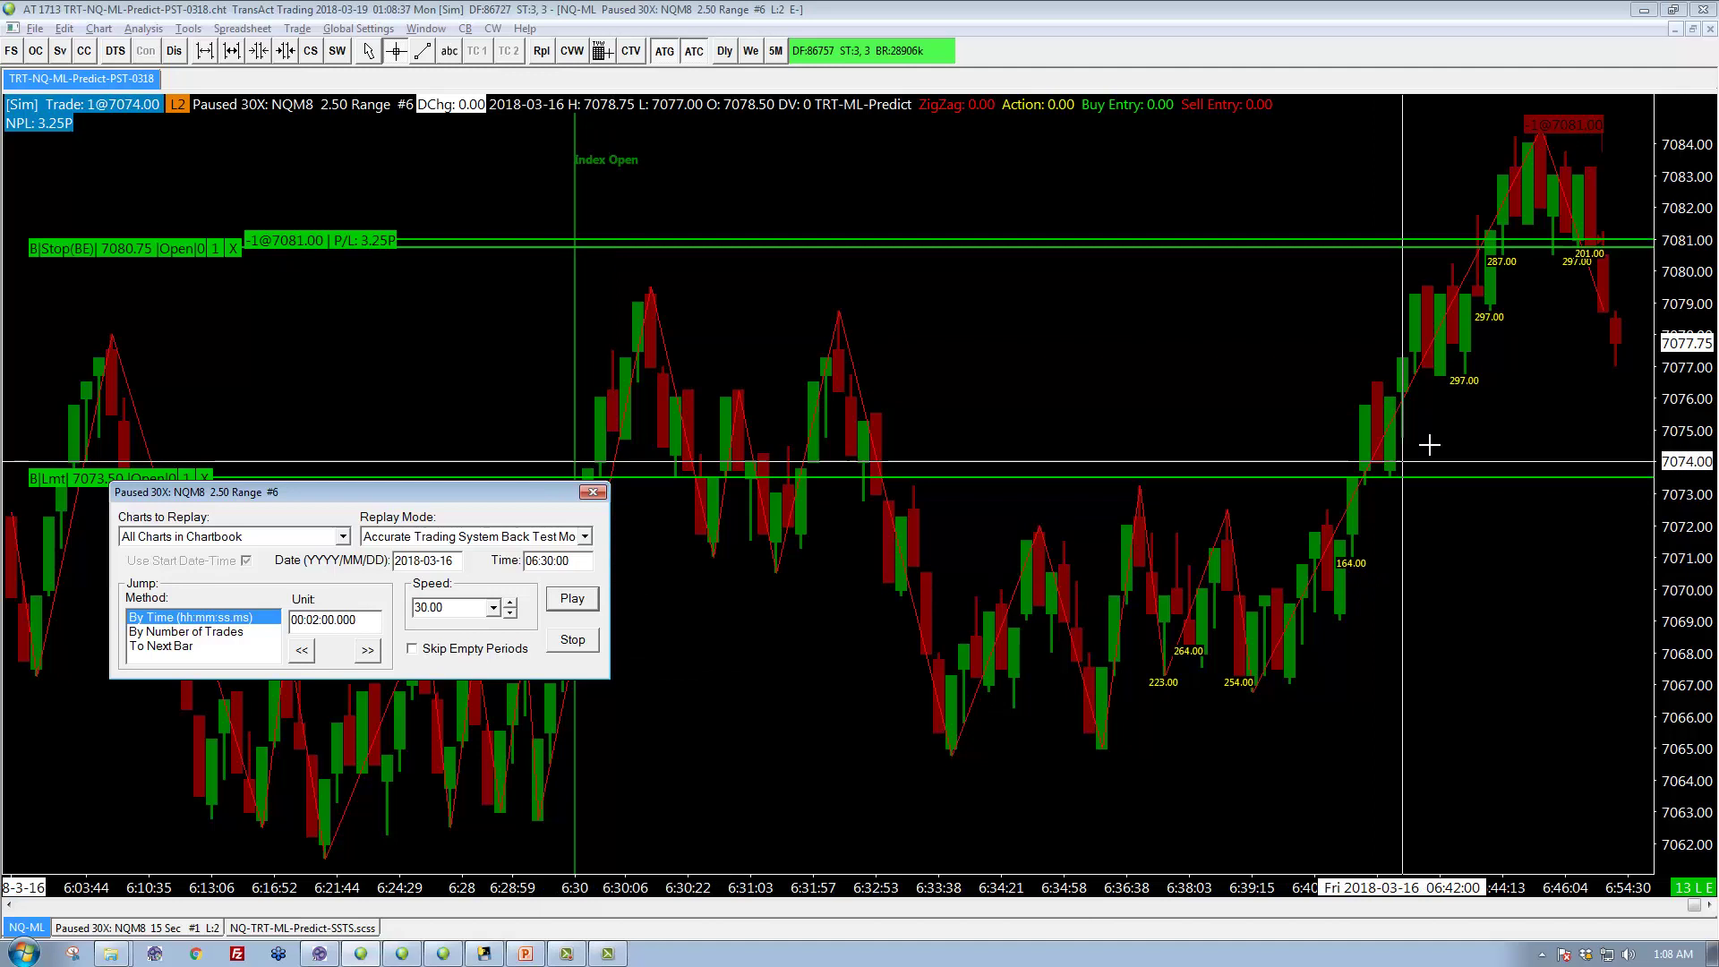
pyautogui.click(1569, 321)
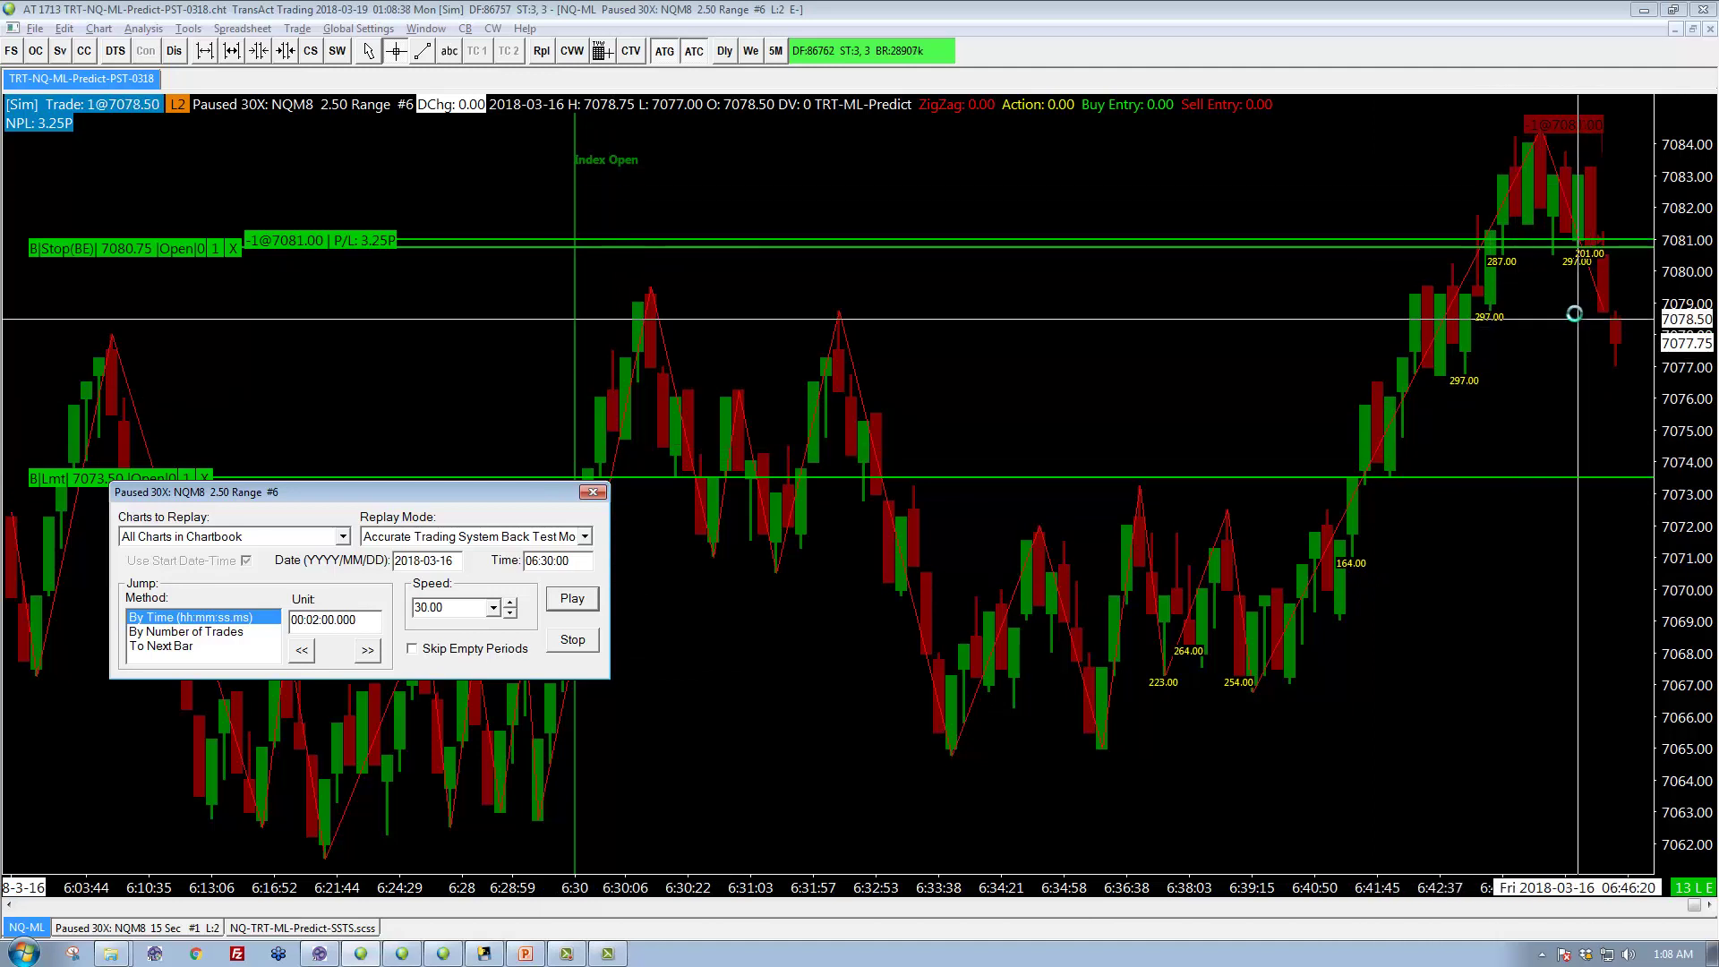
# Step: Set the replay speed to 10 and resume the back test
pyautogui.click(491, 609)
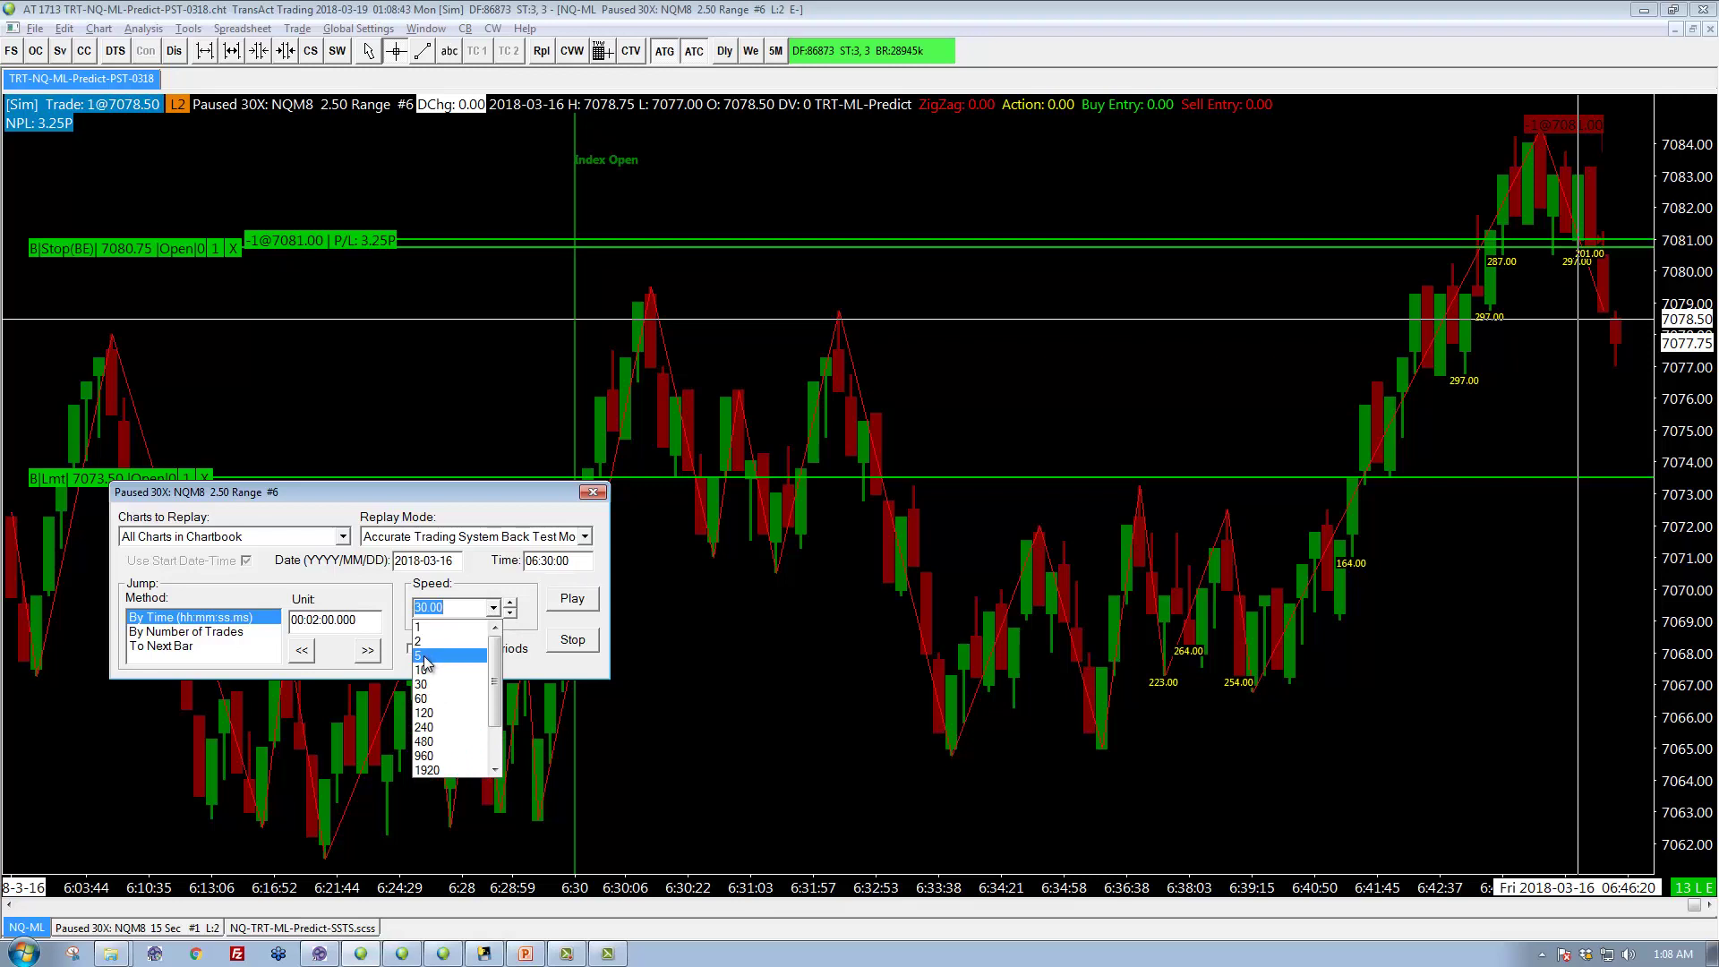
pyautogui.click(424, 669)
pyautogui.click(569, 601)
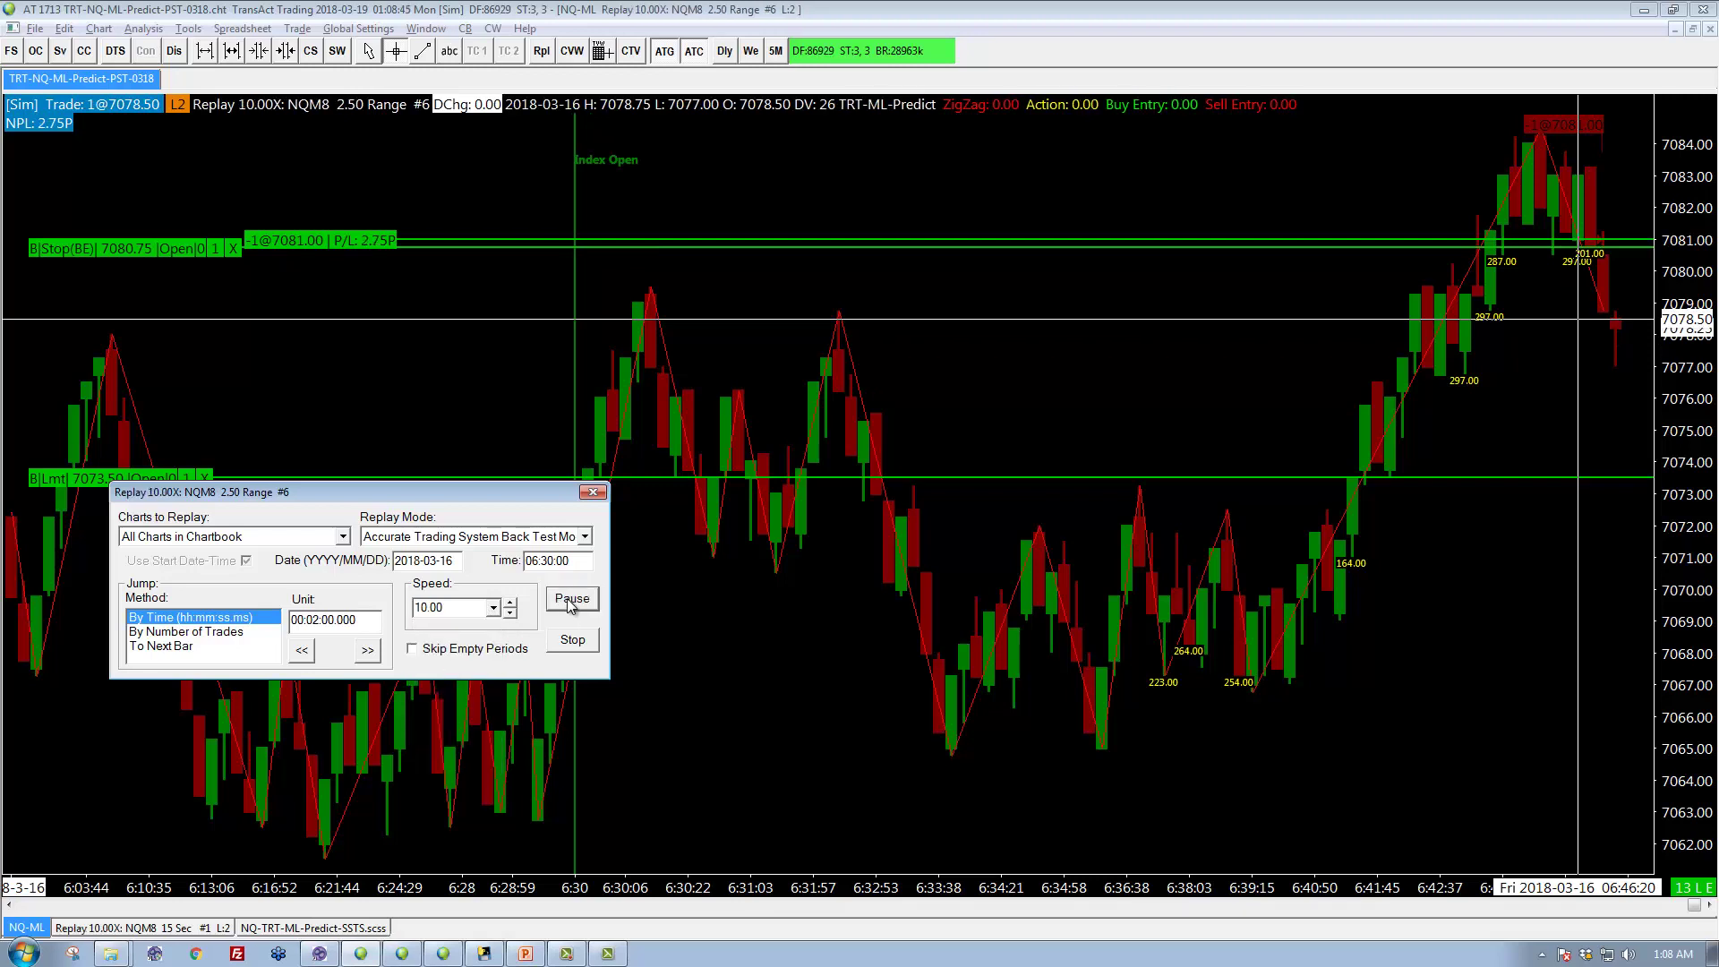
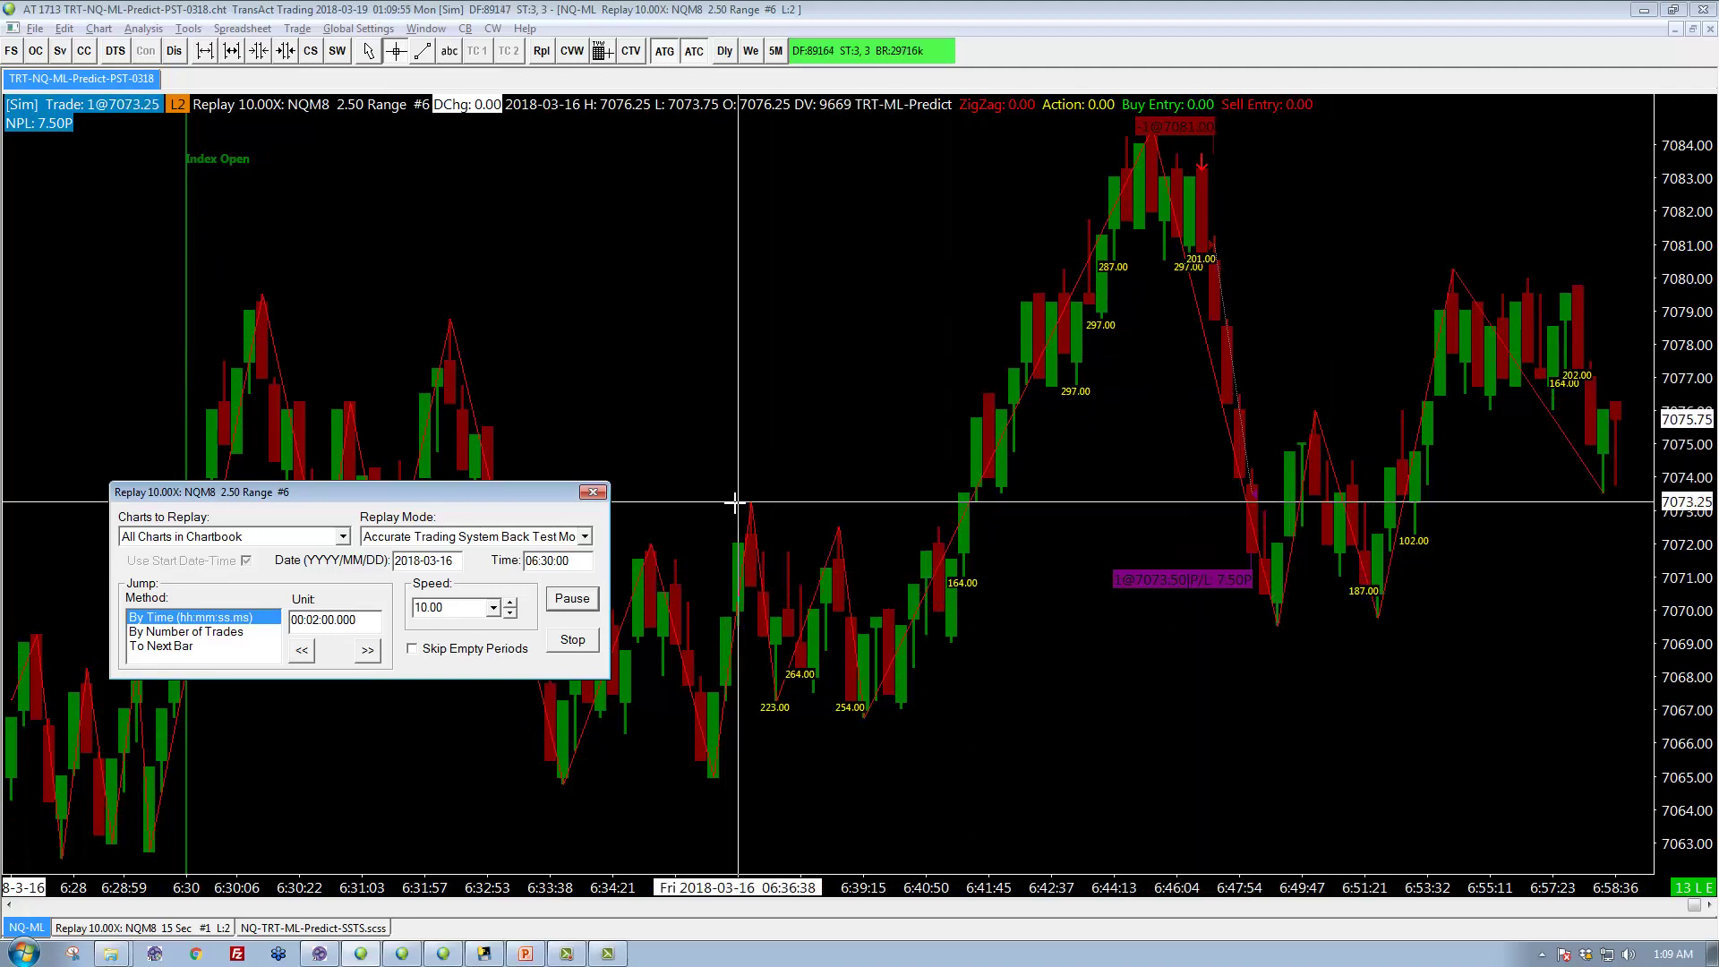
# Step: Review the Trade Stats for Charts in the Trade Activity Log, and move the replay control panel off the lower chart bars
pyautogui.click(295, 29)
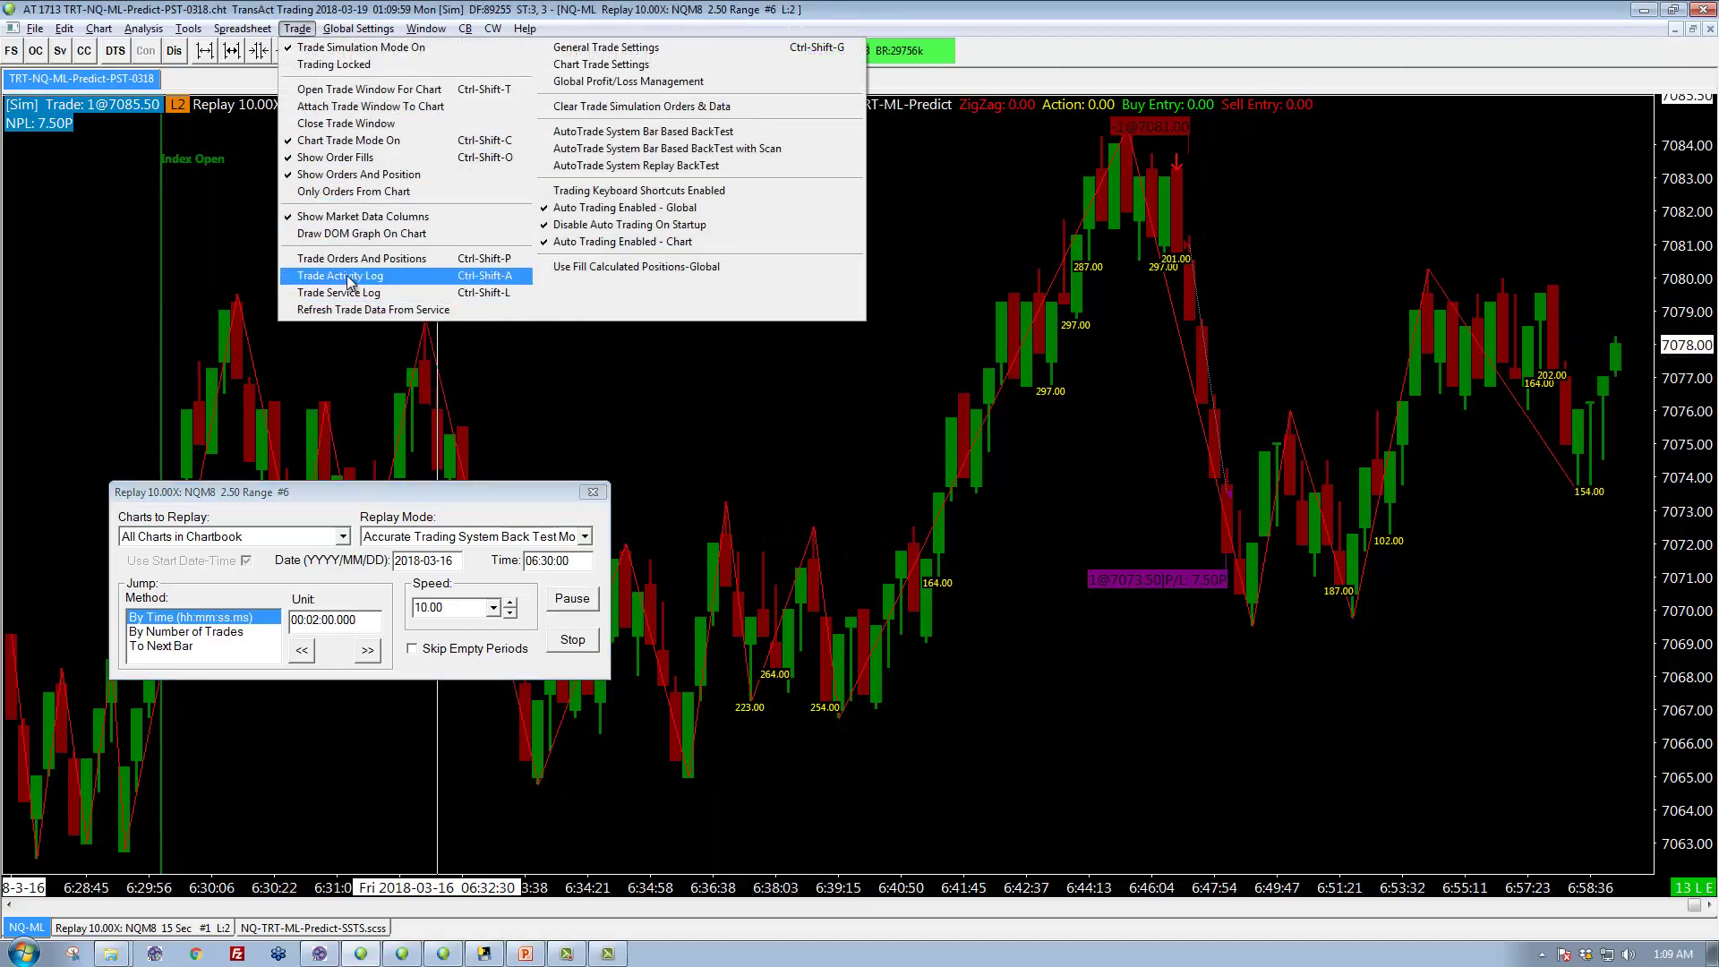
pyautogui.click(348, 279)
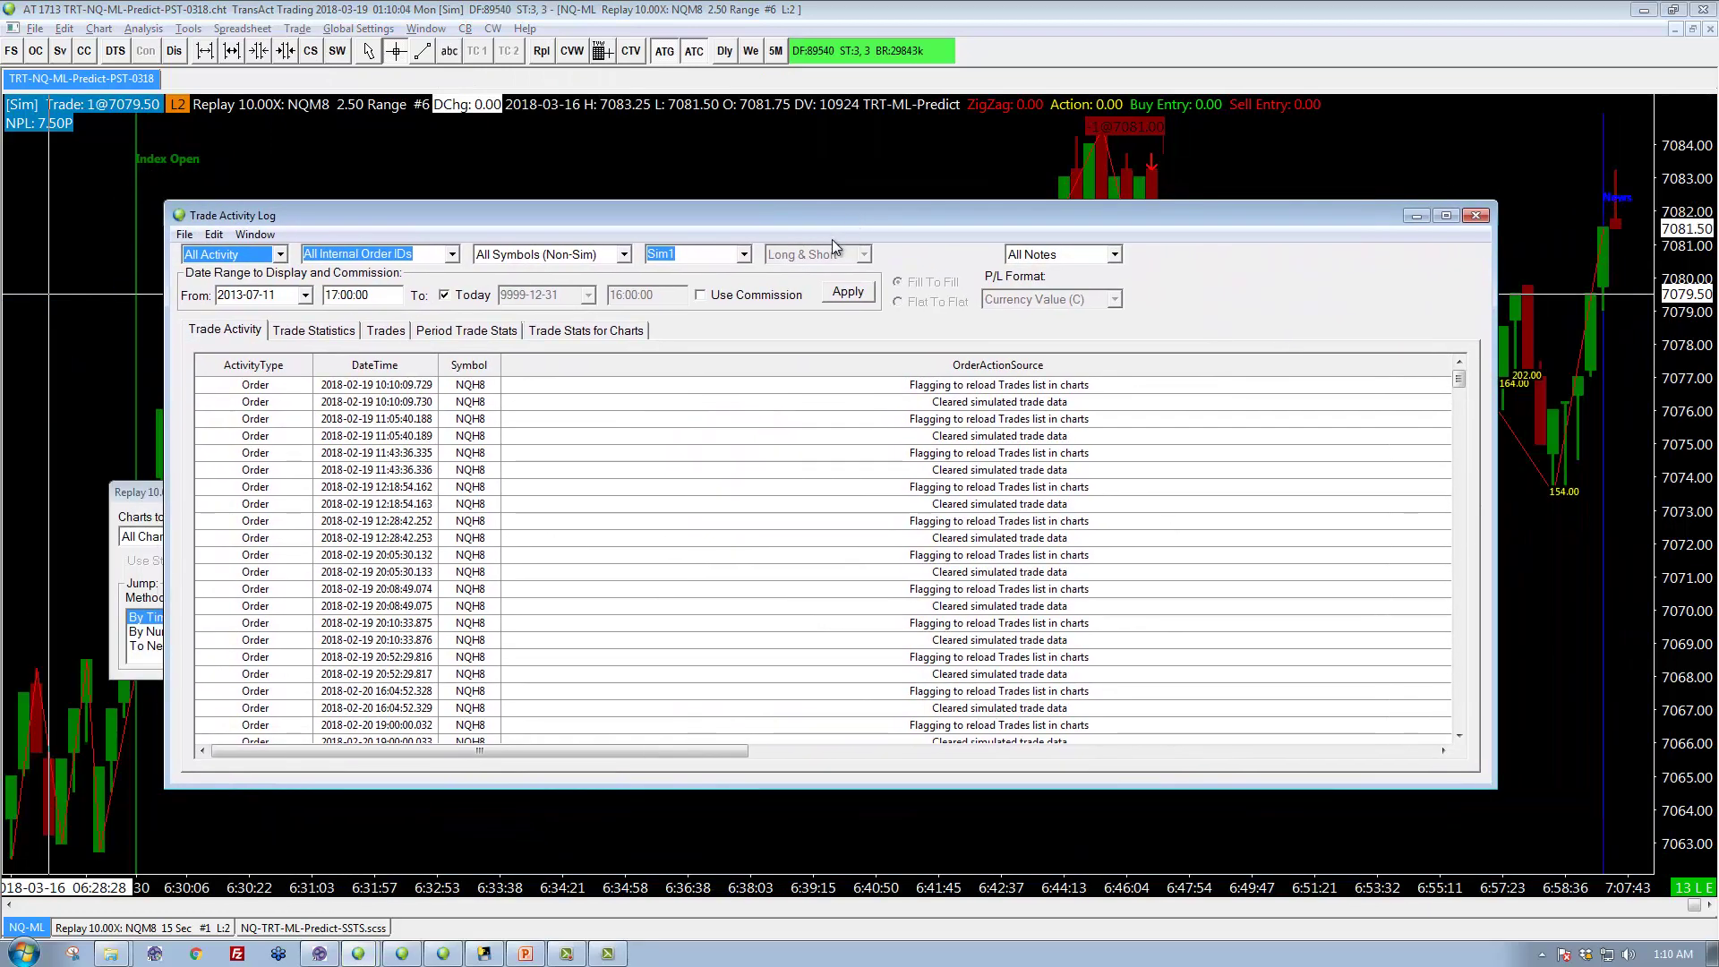
pyautogui.click(585, 330)
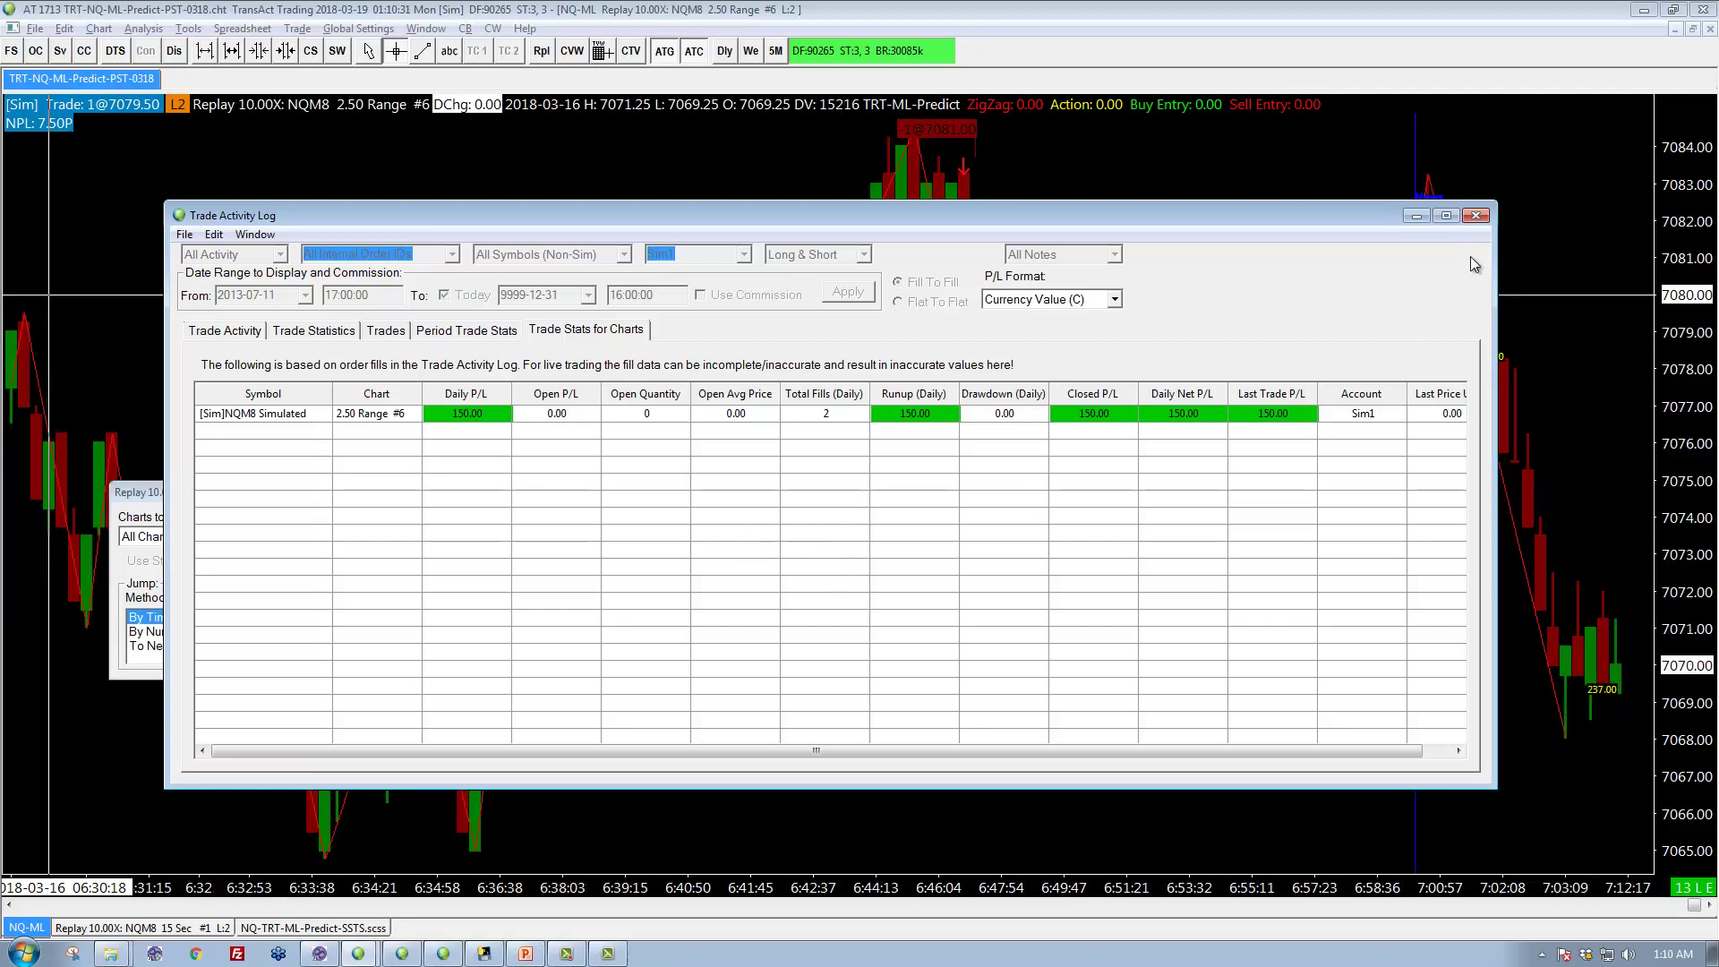
pyautogui.click(1476, 217)
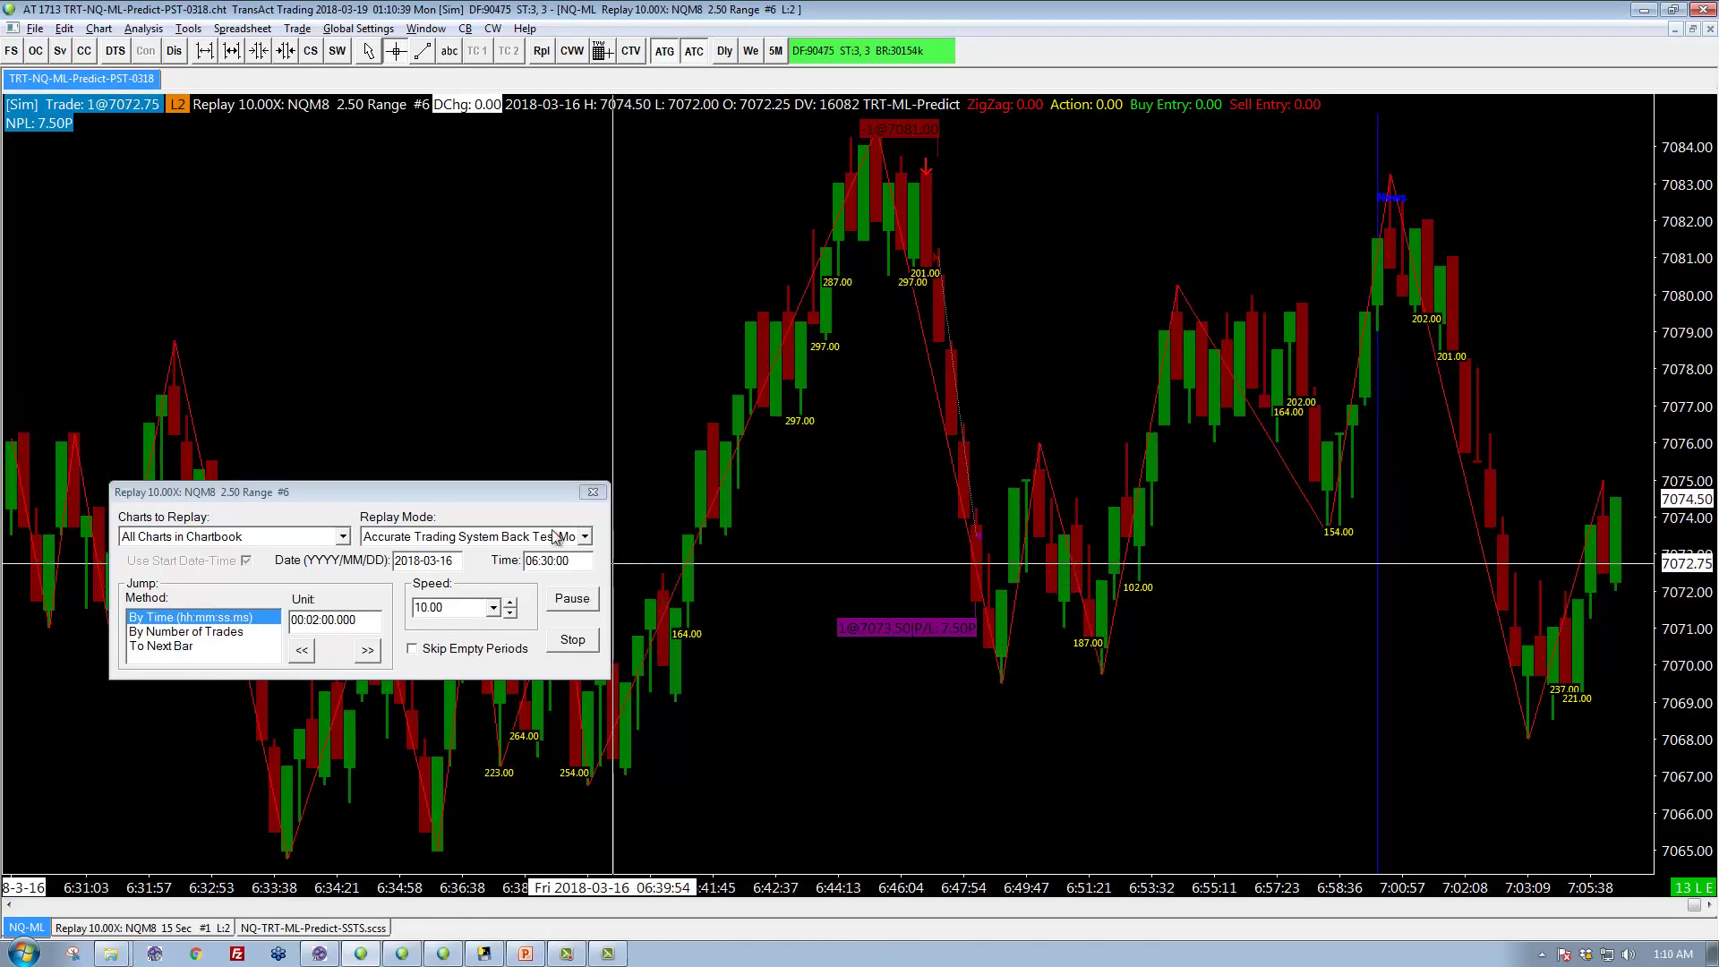
pyautogui.moveTo(531, 499); pyautogui.dragTo(512, 254)
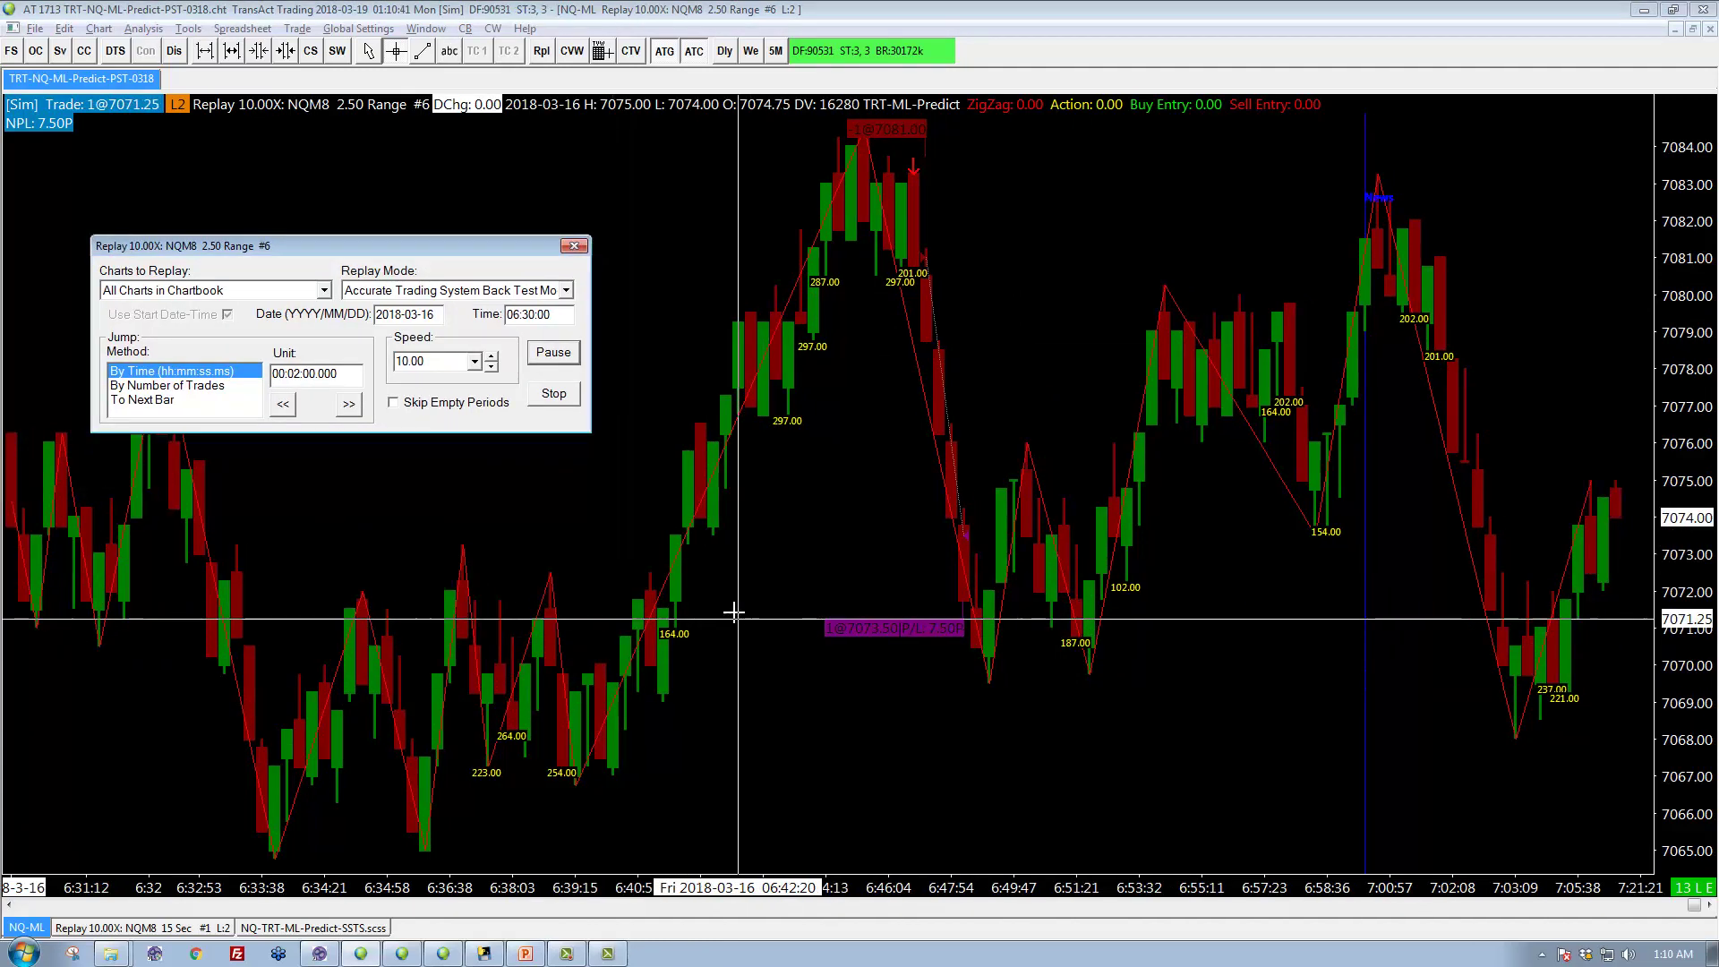